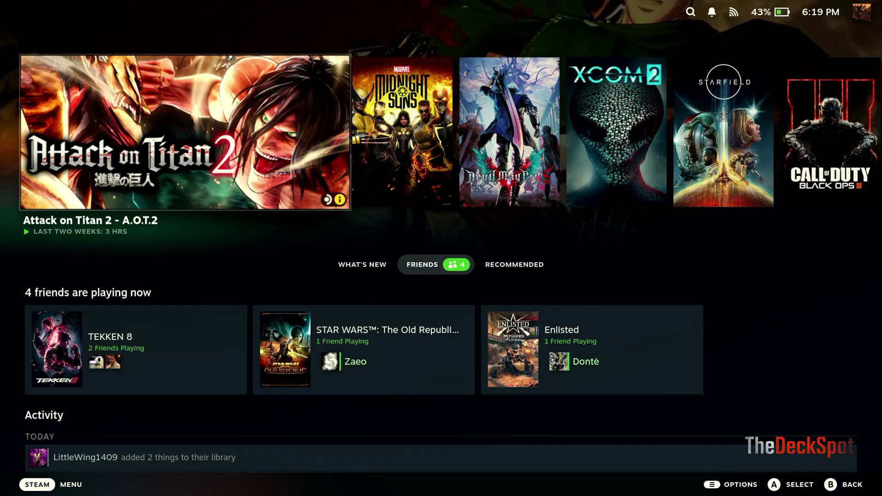
- Switch the Steam Deck from gaming mode to the desktop through its power options
key("ctrl+1")
key("Down")
key("Down")
key("Down")
key("Down")
key("Down")
key("Down")
key("Down")
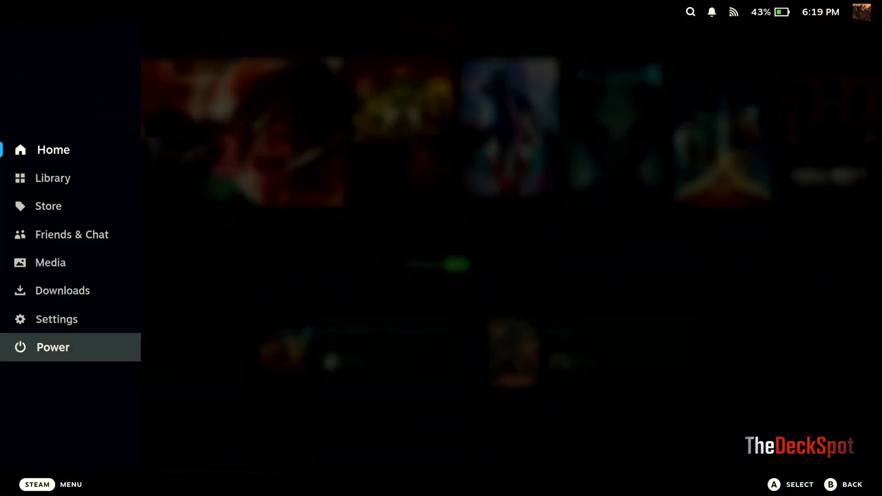
key("Return")
key("Down")
key("Down")
key("Down")
key("Down")
key("Down")
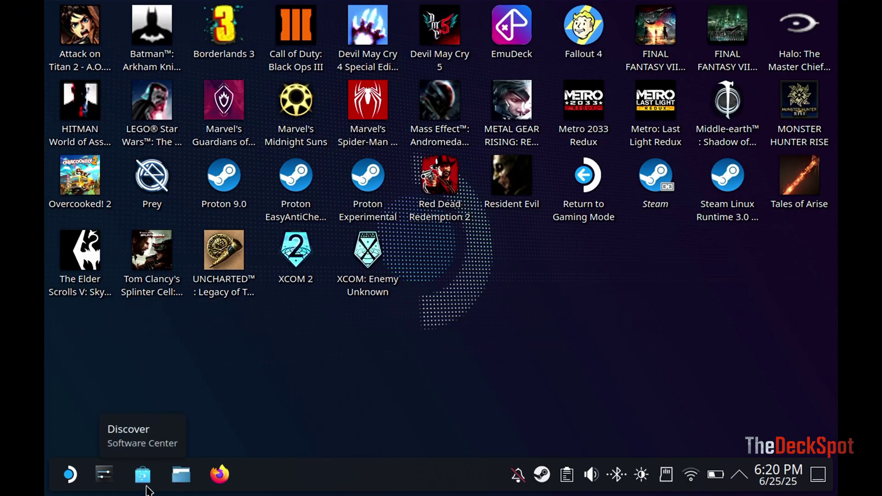
- Look at the Firefox page in the Discover software center, then close Discover
left_click(147, 486)
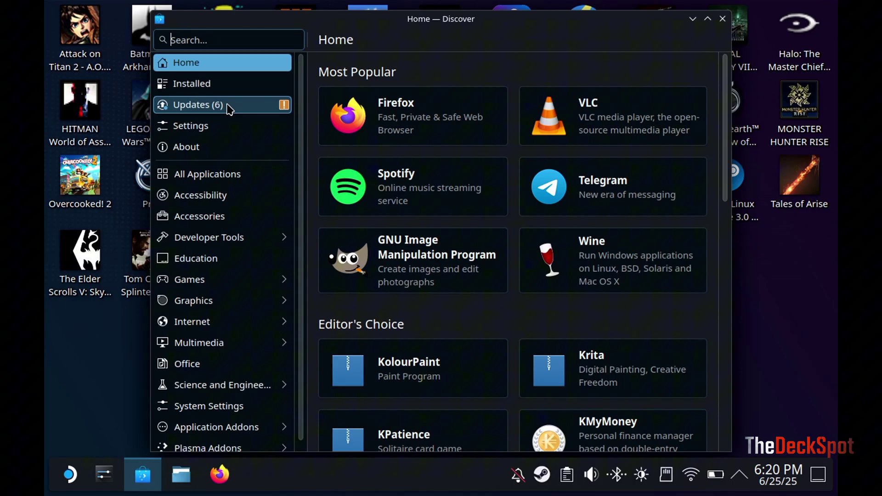
left_click(362, 109)
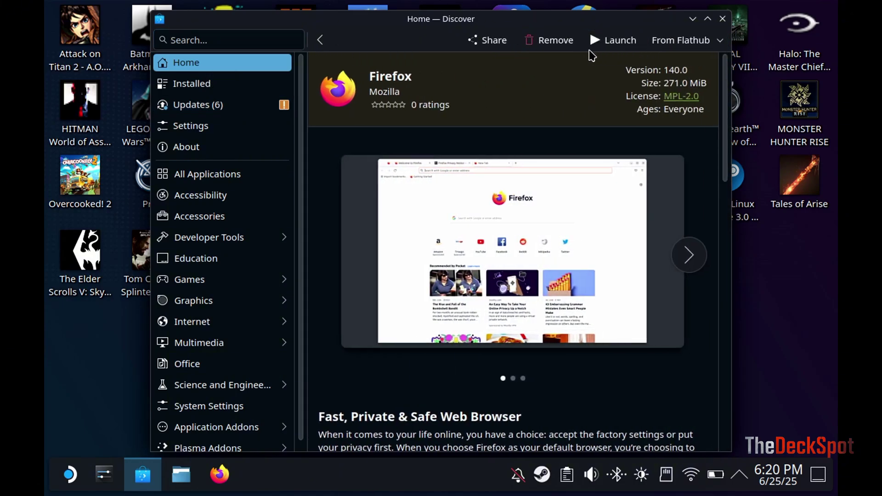
left_click(723, 20)
- Launch Firefox and search the web for "emudeck"
left_click(222, 476)
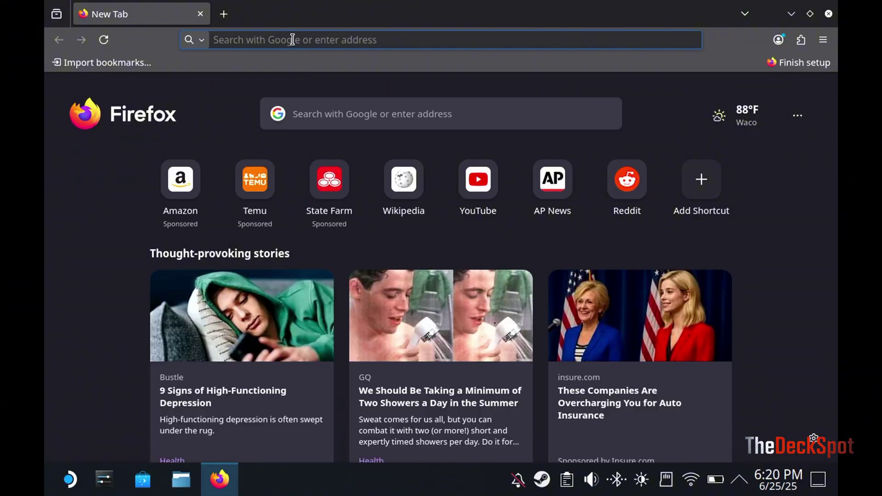
key("super+x")
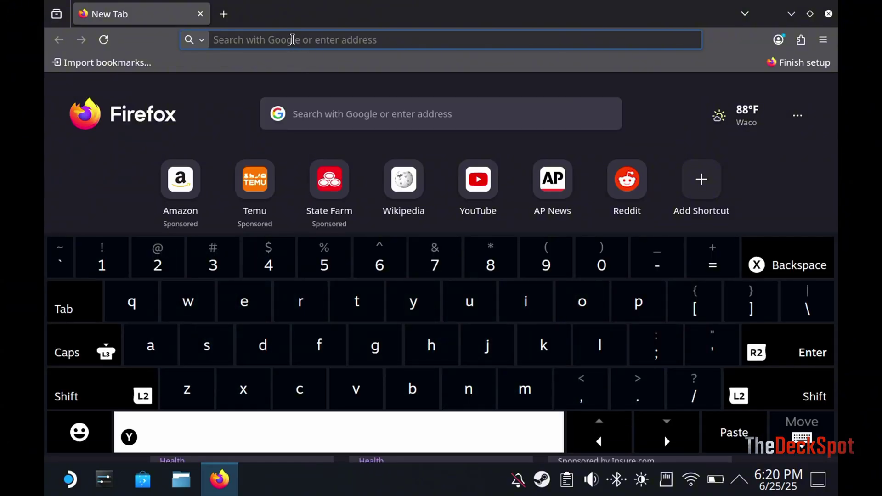
type("e")
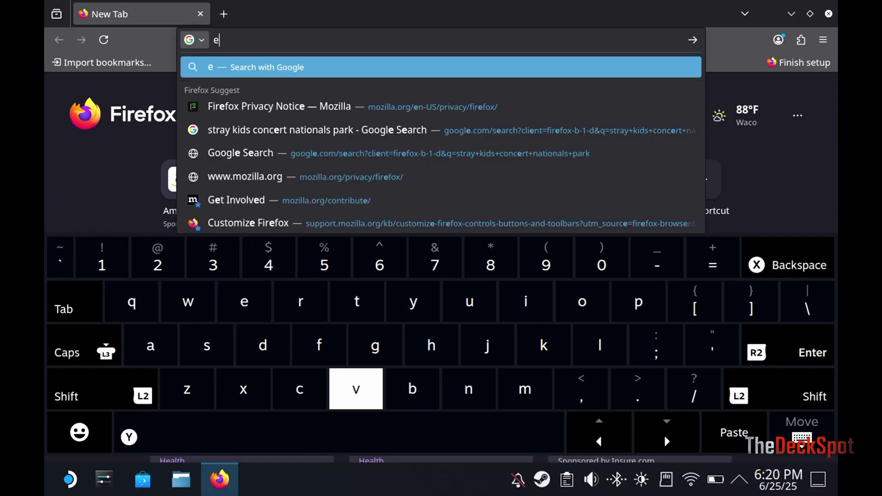
type("mudec")
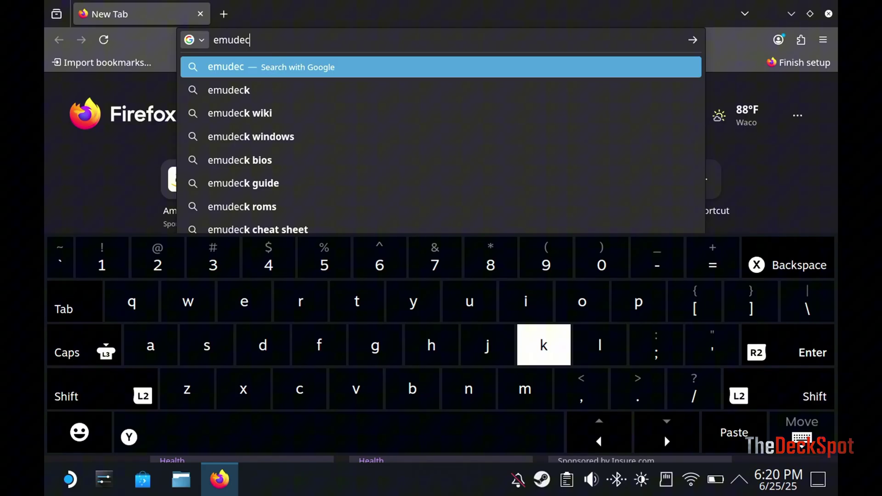
type("k")
key("Return")
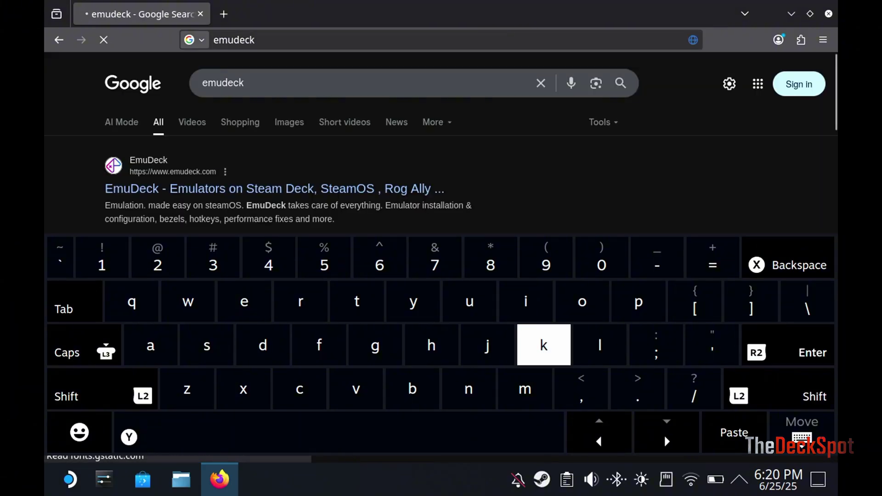
key("Escape")
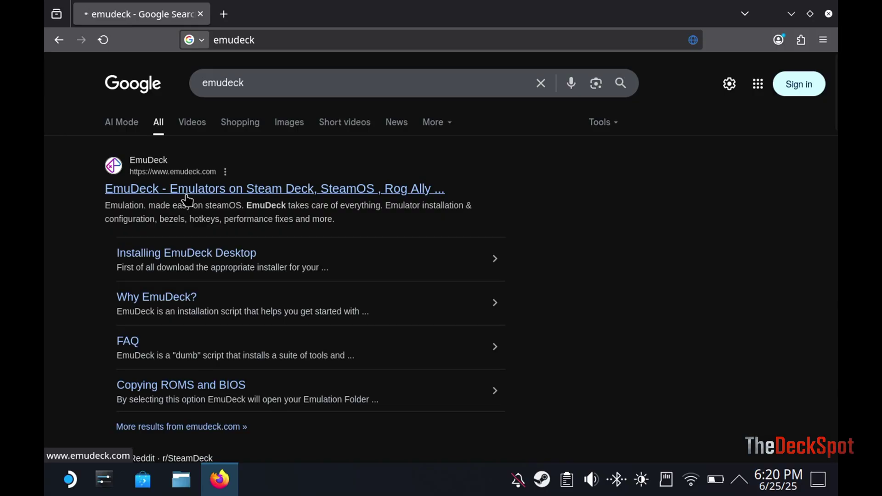
- Open the official EmuDeck website from the search results and deny its cookies
left_click(187, 195)
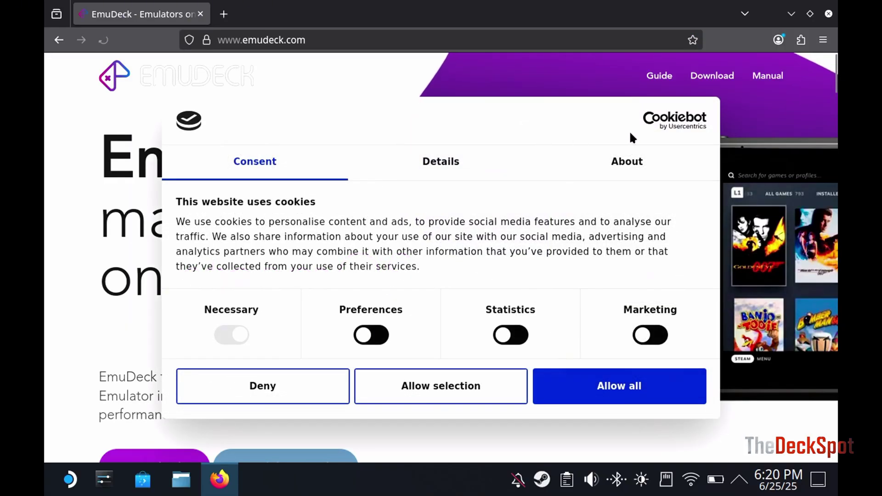
left_click(284, 391)
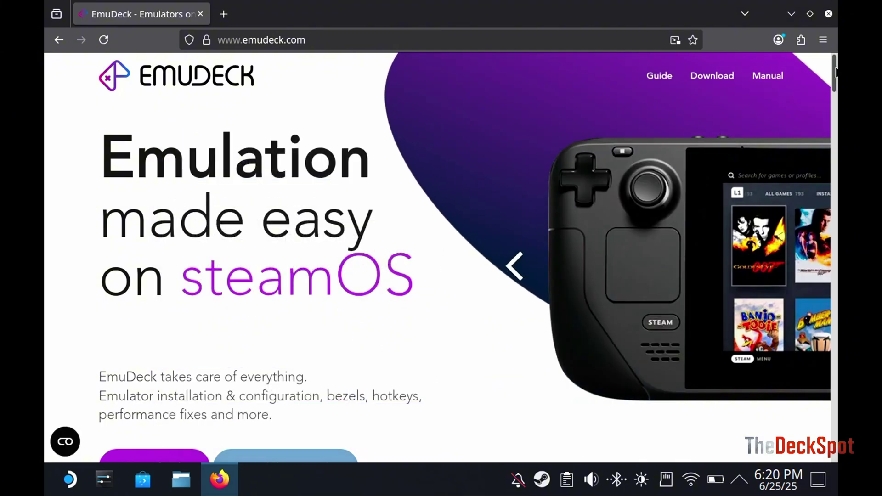
- Download the free EmuDeck Community installer for steamOS from the site's download section
left_click_drag(835, 71, 829, 106)
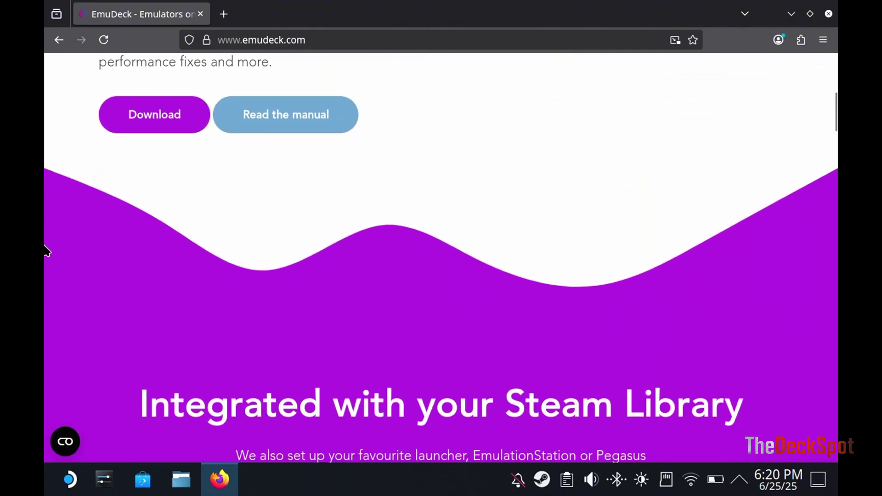
left_click(152, 117)
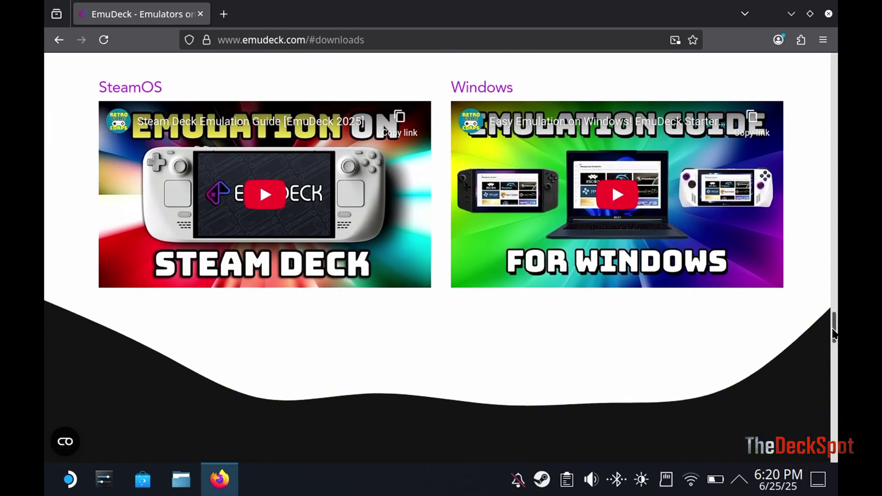
left_click_drag(834, 334, 835, 366)
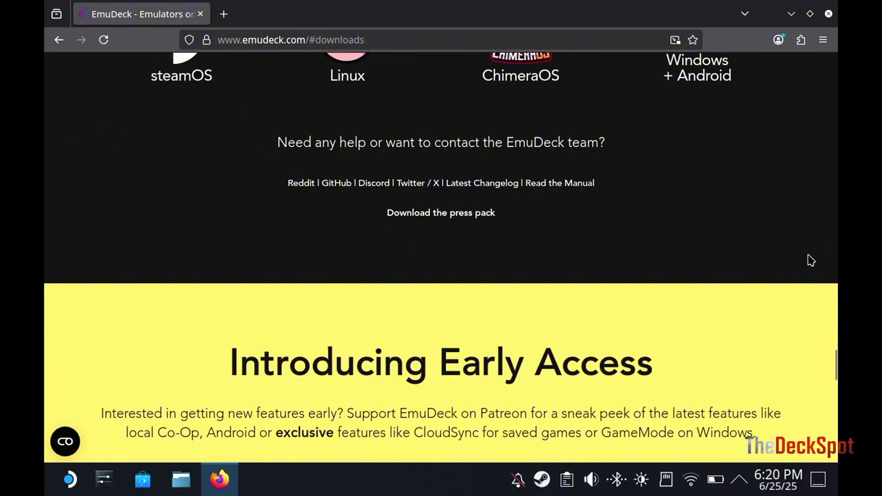
left_click_drag(835, 376, 835, 355)
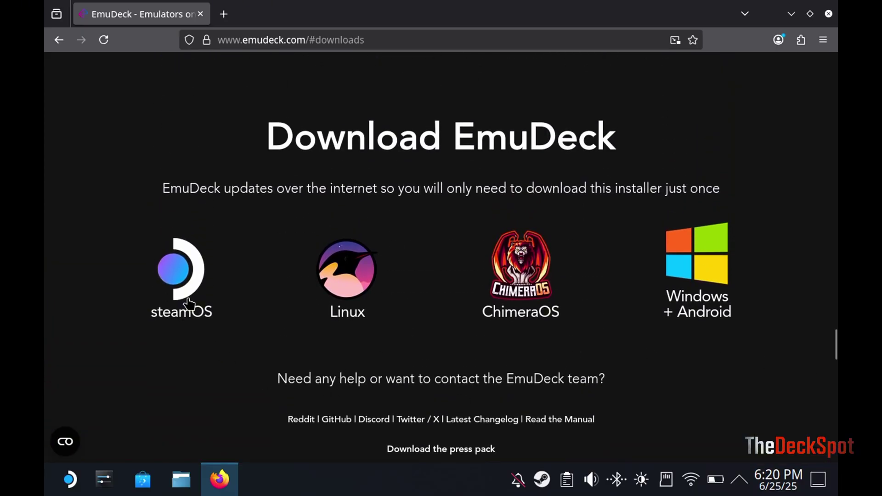
left_click(166, 289)
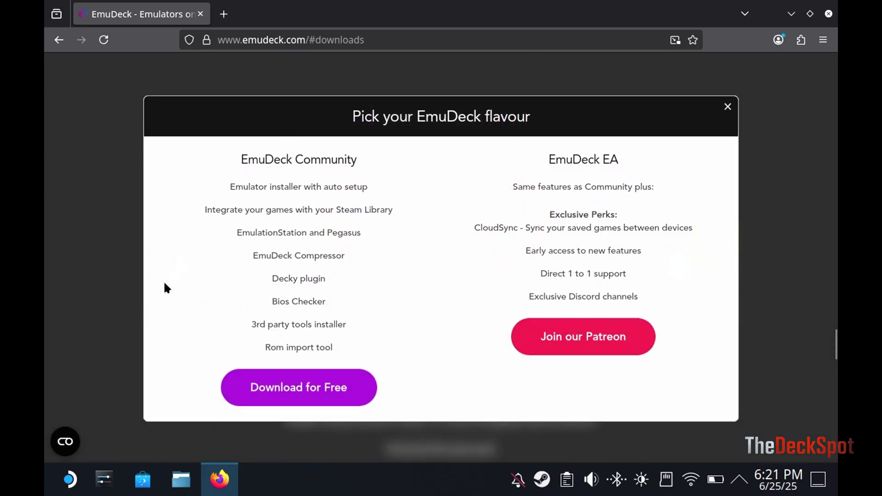
left_click(315, 391)
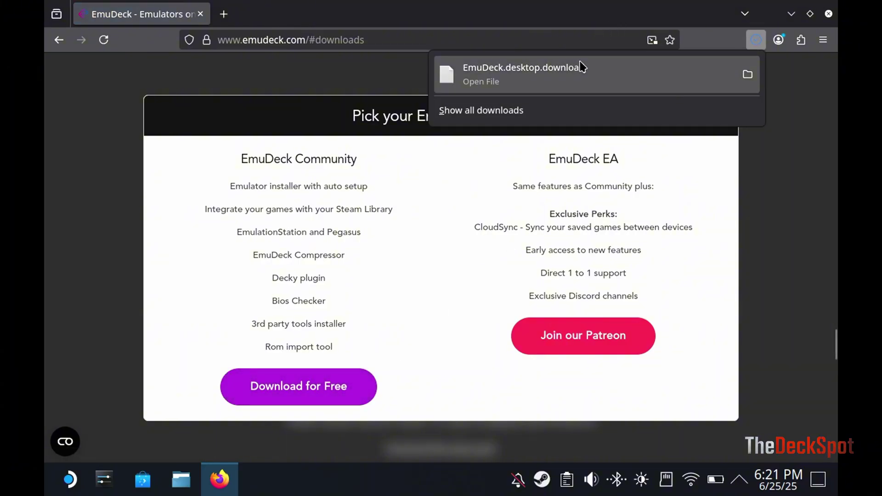
- Run the downloaded EmuDeck.desktop.download file from the Downloads folder and allow the program to start
left_click(747, 74)
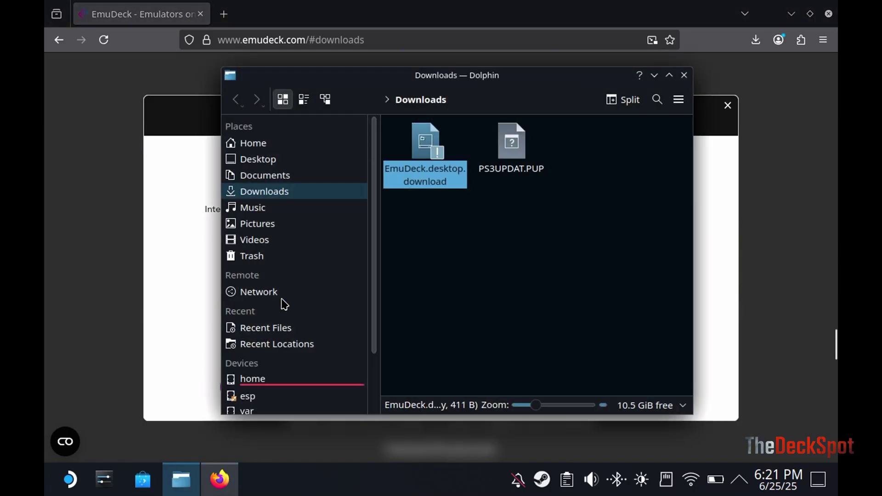
left_click(436, 156)
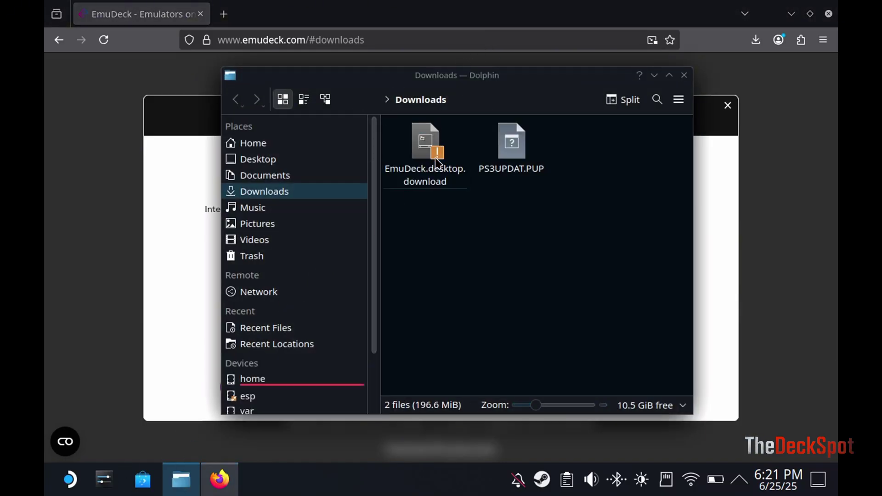
left_click(466, 254)
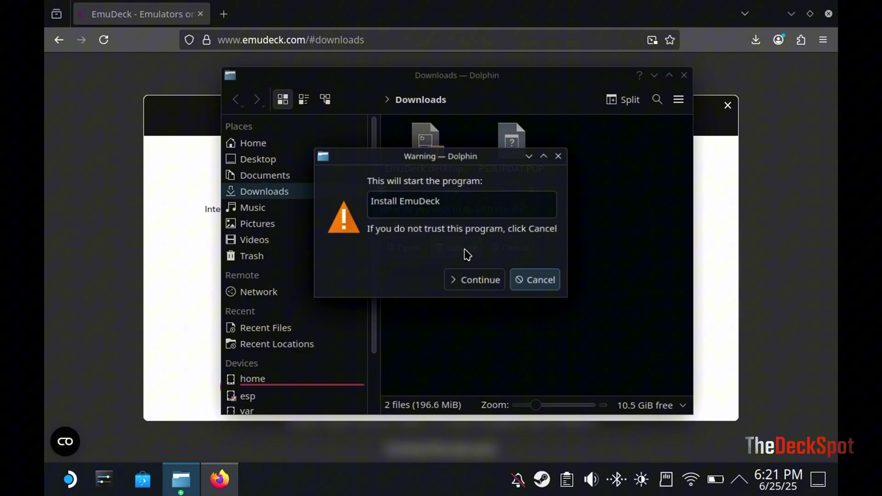
left_click(473, 280)
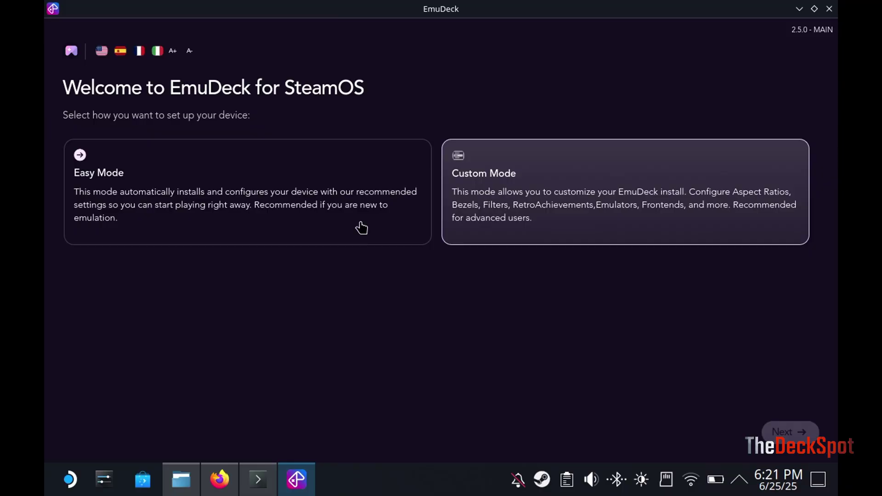
- Choose Custom Mode for the EmuDeck setup and accept SD Card as the ROM directory
left_click(361, 227)
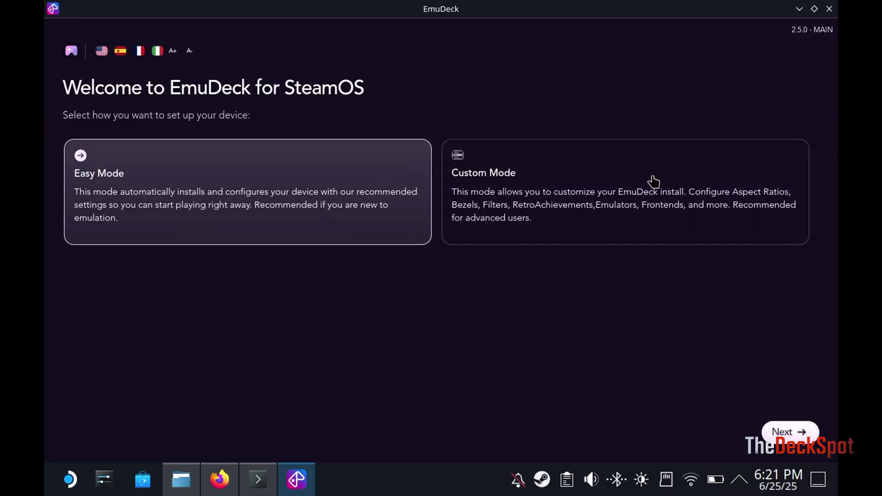
left_click(651, 195)
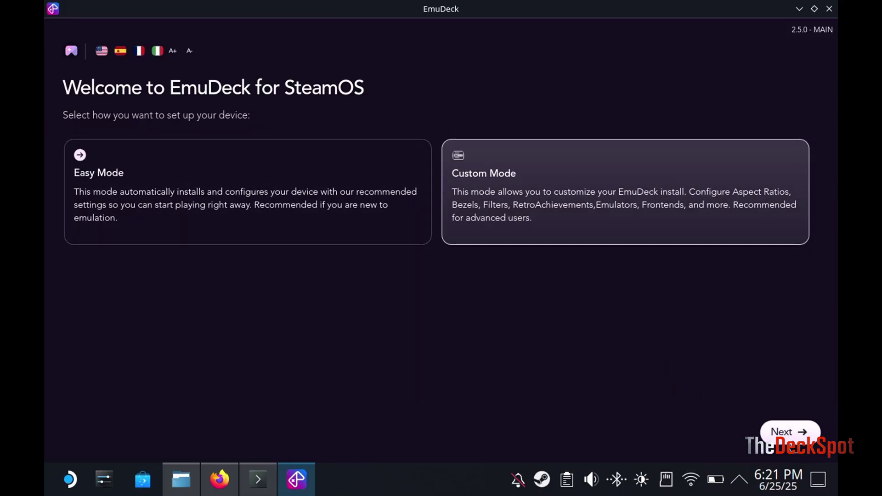
key("Return")
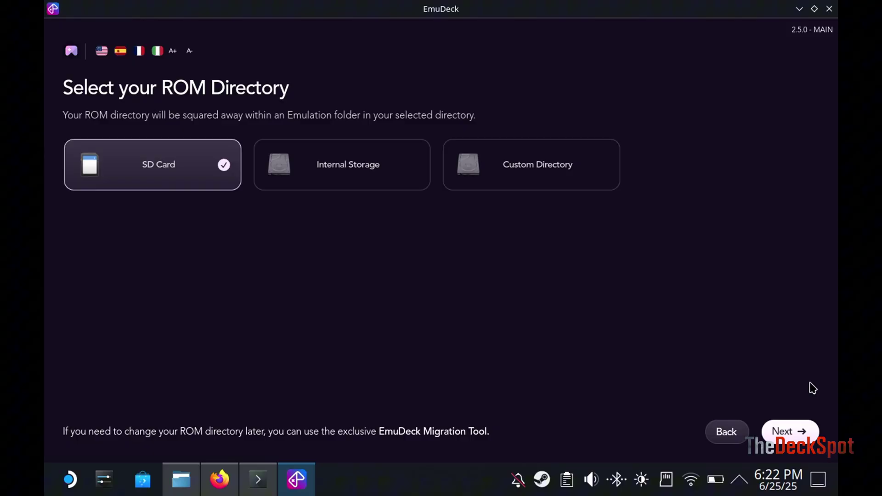
left_click(807, 431)
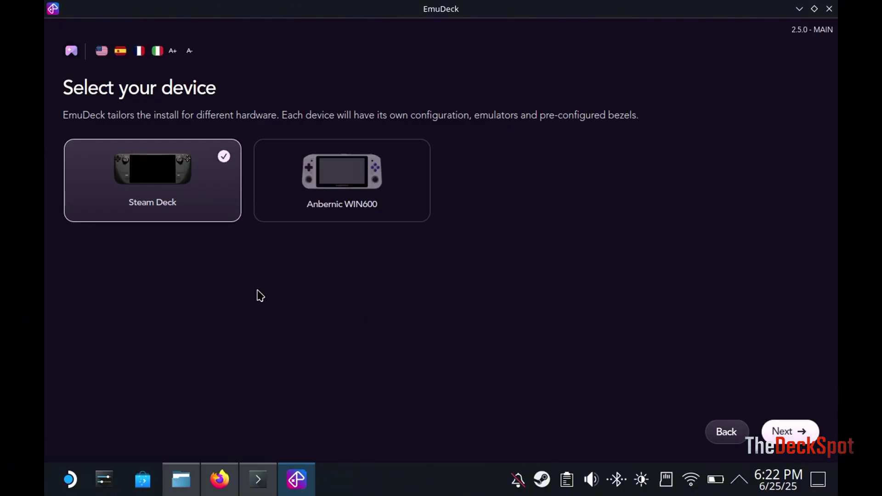
- Accept Steam Deck as the device and confirm the Highest integration level with Steam Rom Manager
key("Return")
left_click(294, 163)
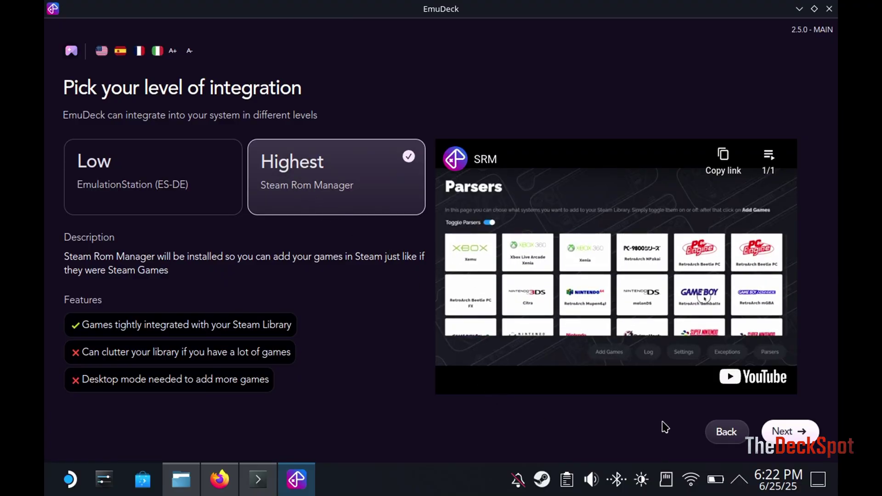
left_click(799, 434)
- Accept the mGBA, PCSX2 and RPCS3 configurations with the A=B Position Match controller layout, and start the EmuDeck installation
mouse_move(821, 305)
left_mouse_down()
mouse_move(807, 404)
mouse_move(821, 290)
left_mouse_up()
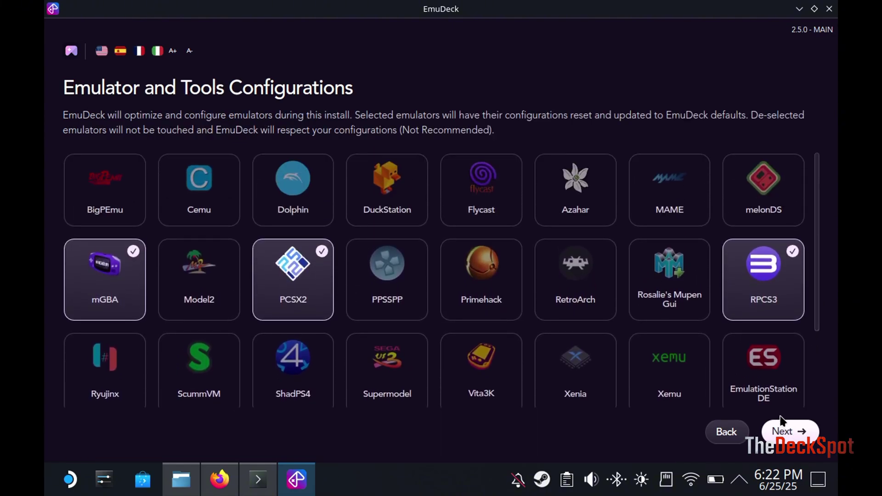
left_click(779, 434)
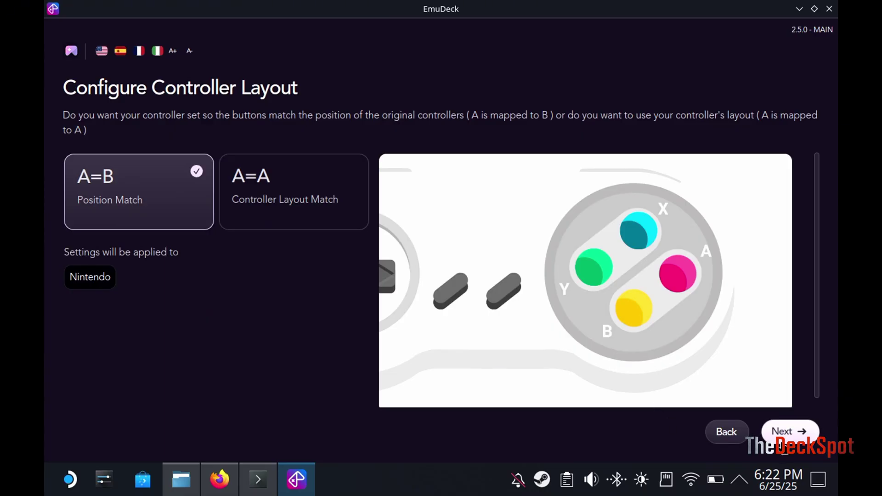
left_click(783, 432)
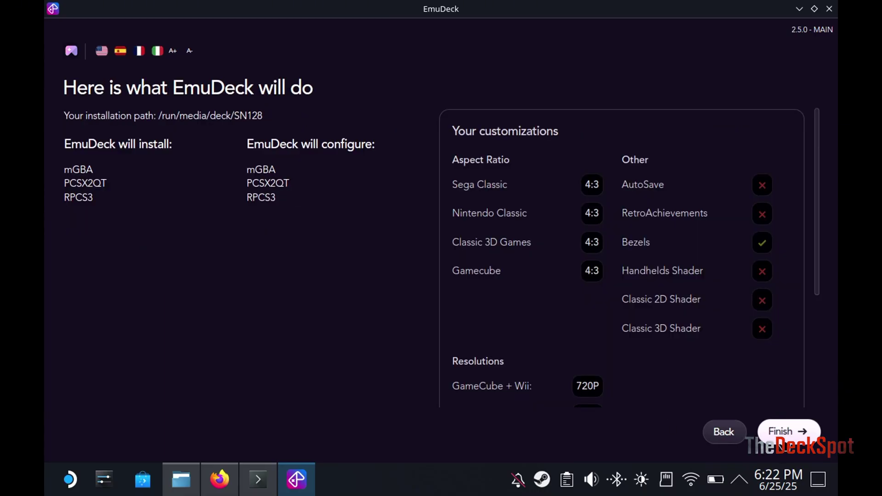
left_click(787, 432)
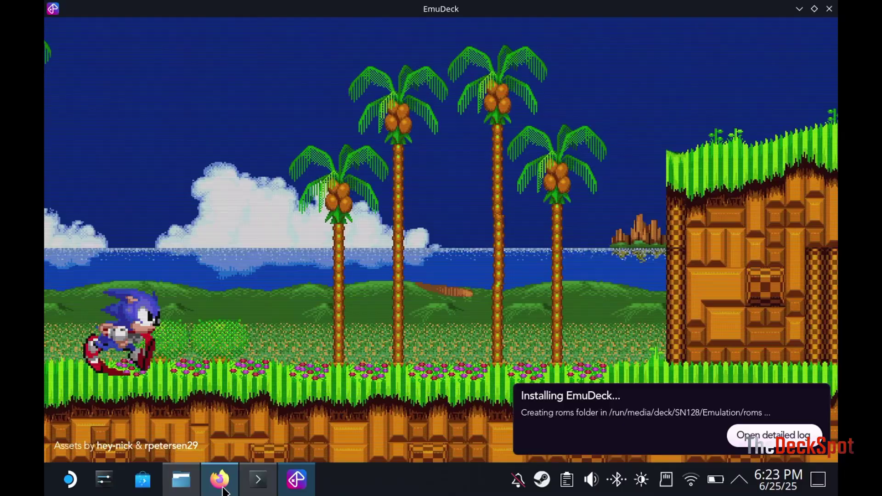
- Switch to Firefox, search for "ps3 update" in a new tab and open PlayStation's PS3 system software update page
left_click(220, 479)
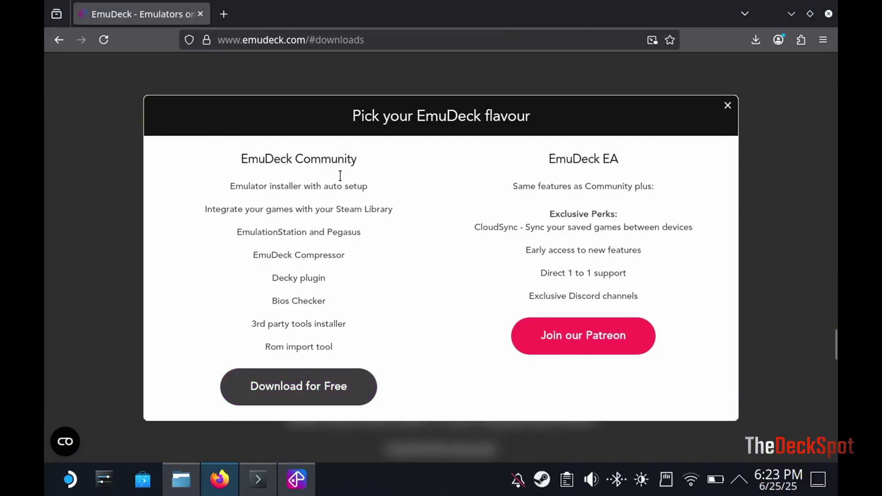
left_click(224, 14)
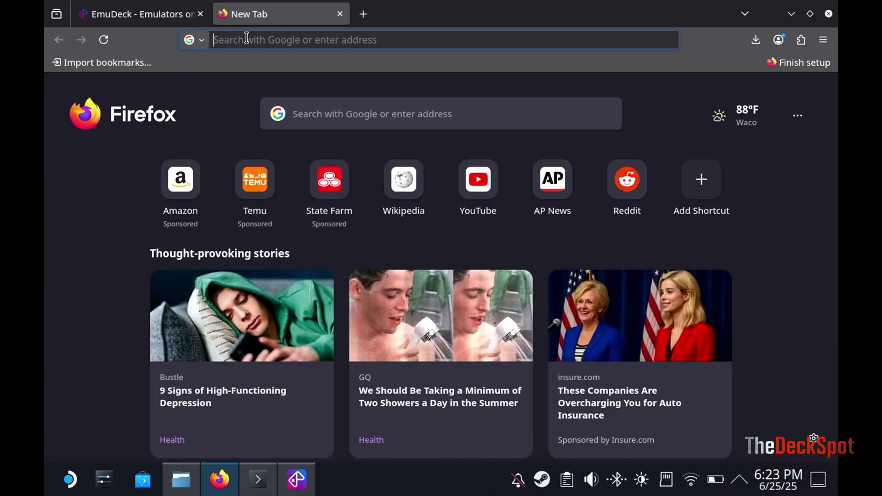
left_click(247, 38)
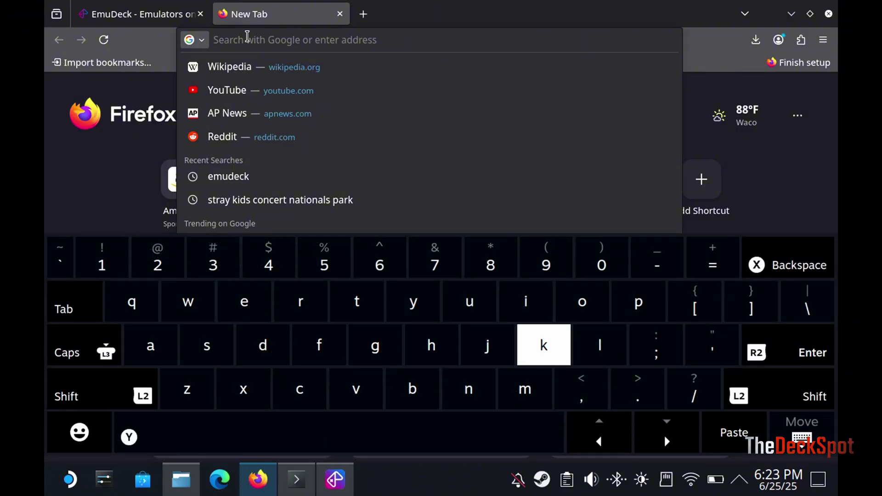
type("p")
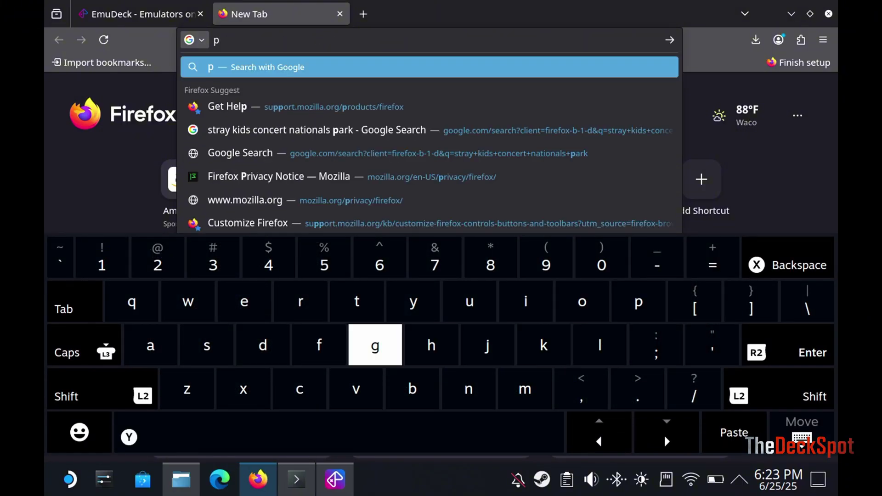
type("s3")
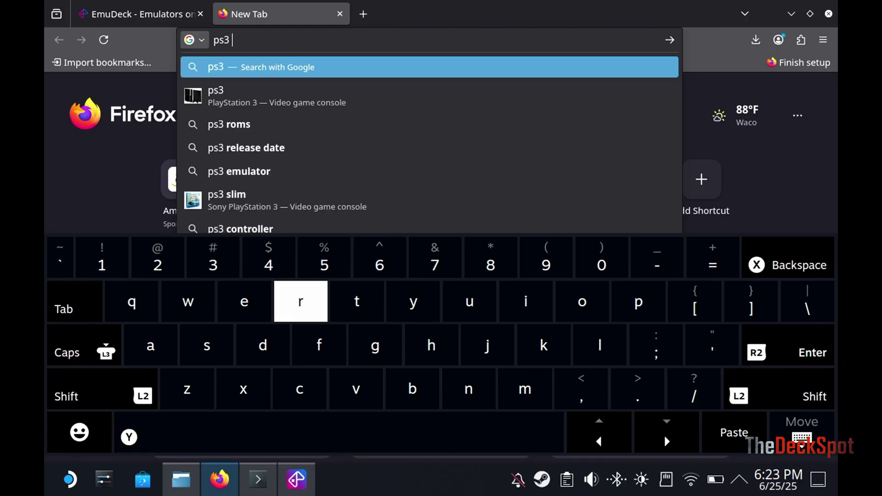
type(" up")
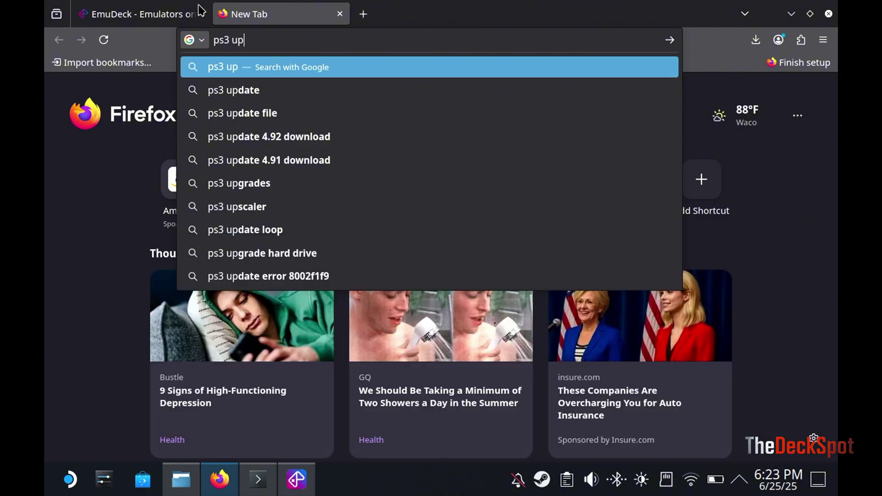
left_click(234, 91)
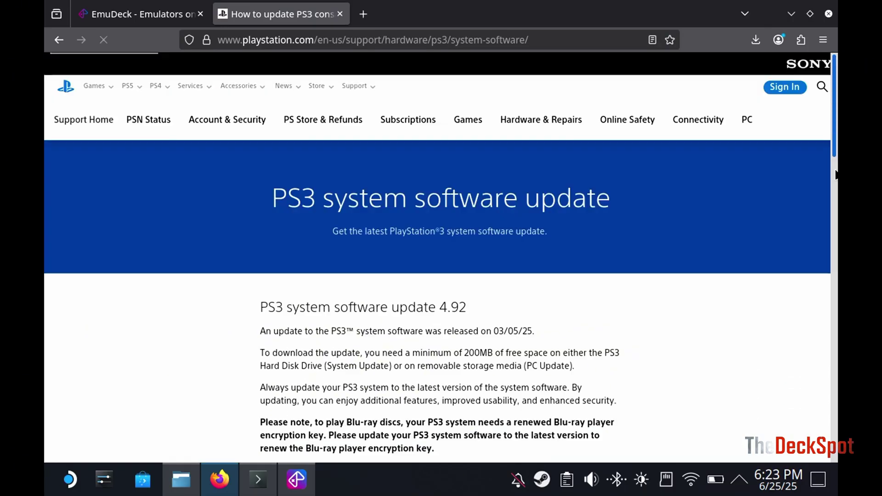
- Download the PS3 update file from the "Reinstall using a computer" section, allow the blocked download, and minimize the browser
left_click_drag(832, 134, 834, 312)
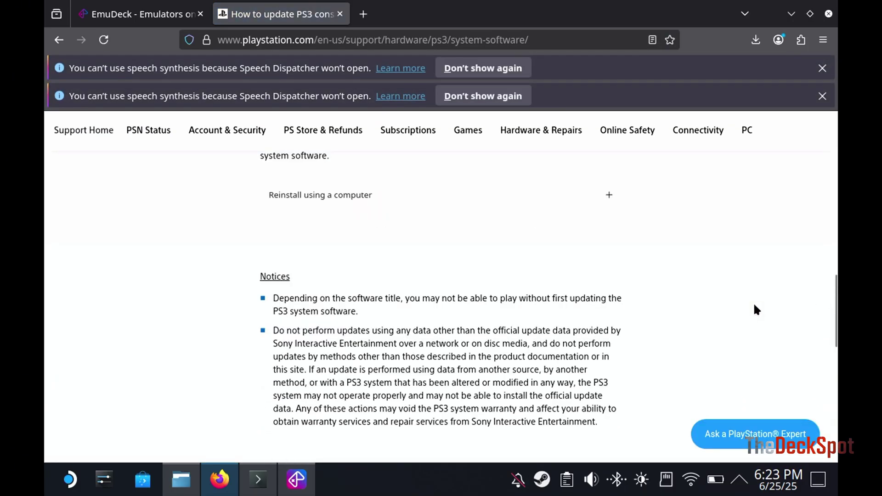
left_click(524, 205)
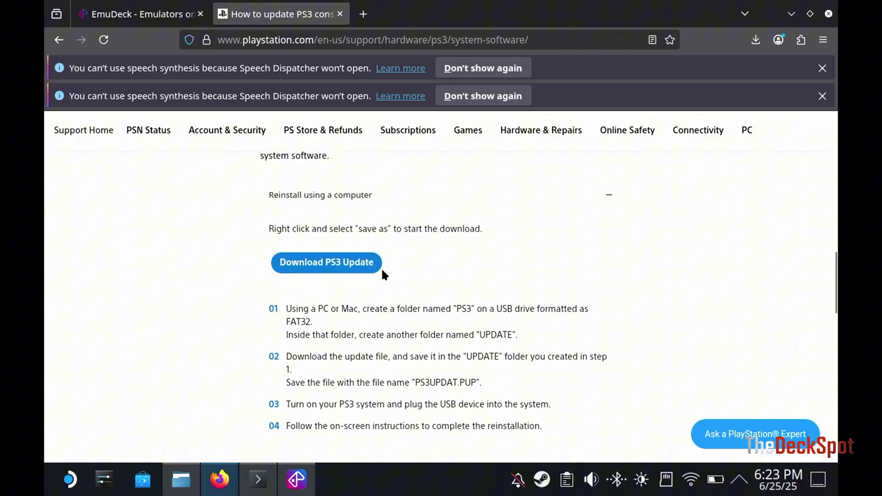
left_click(349, 260)
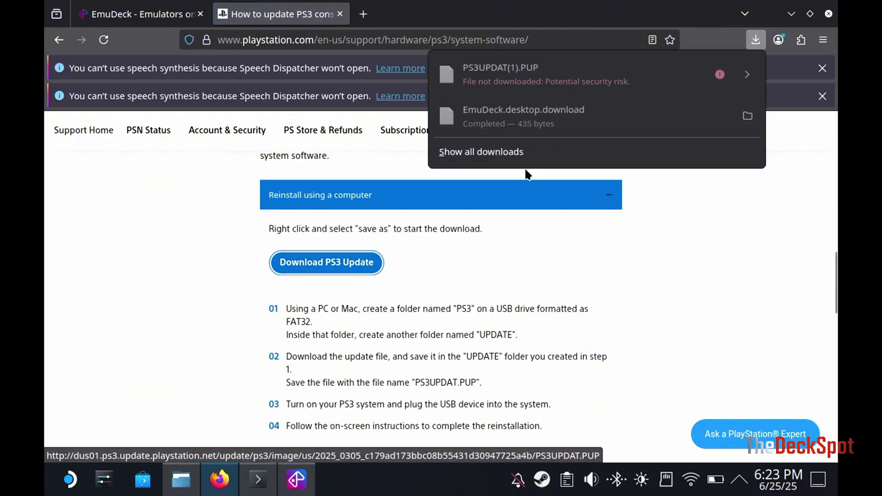
left_click(747, 77)
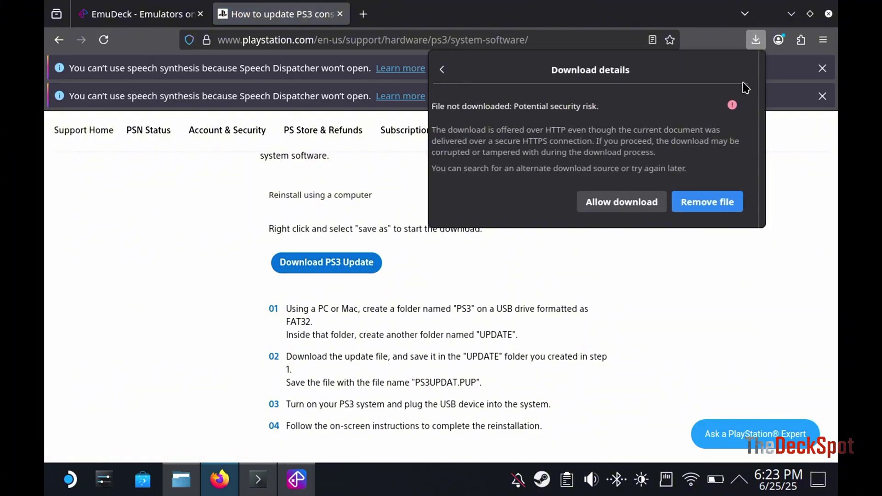
left_click(644, 202)
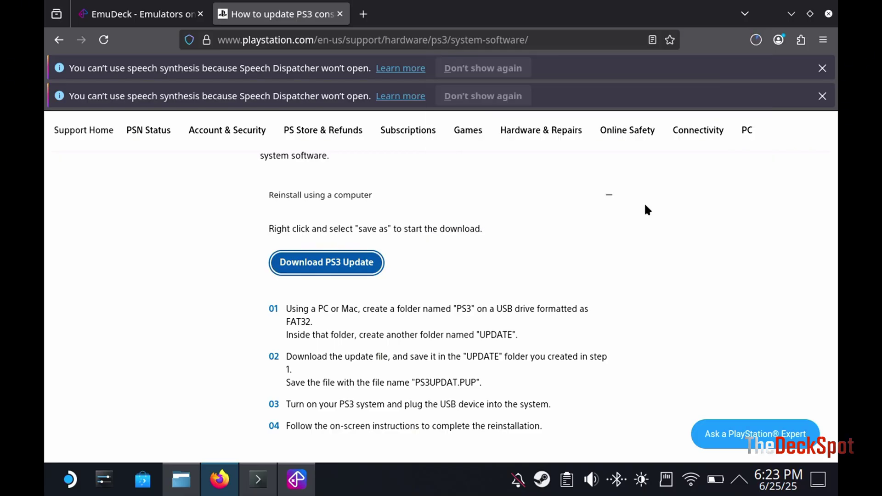
left_click(756, 41)
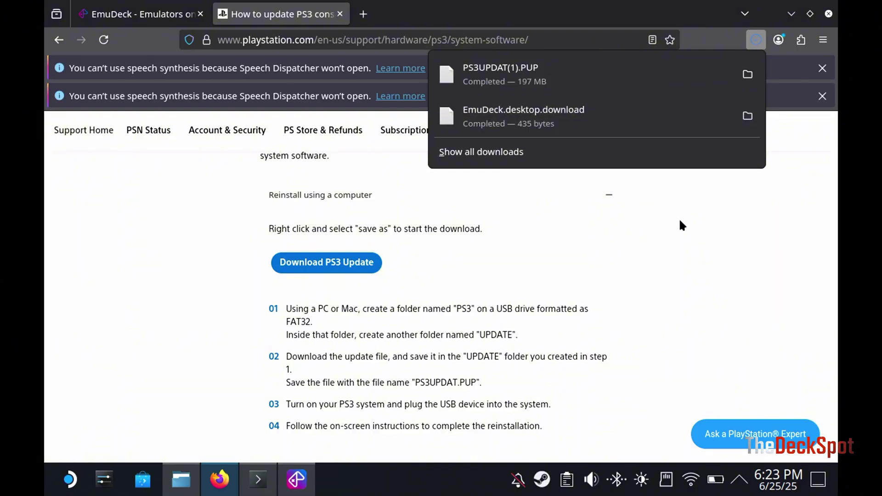
left_click(694, 202)
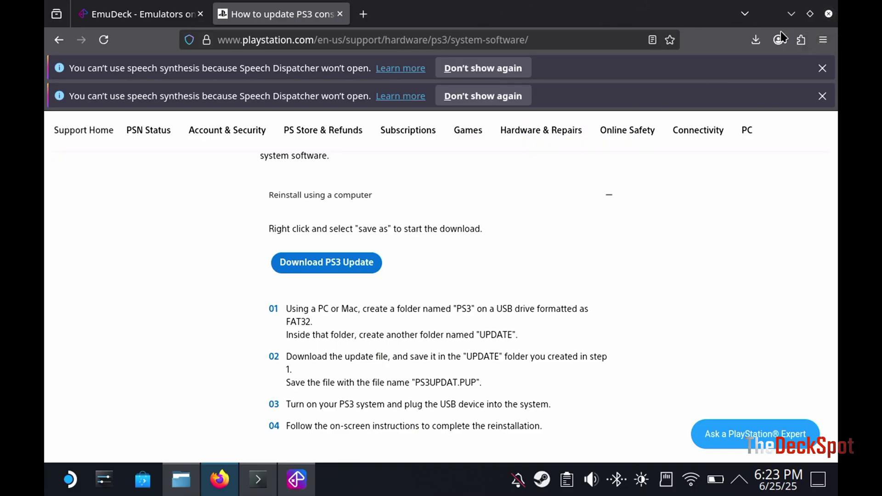
left_click(791, 14)
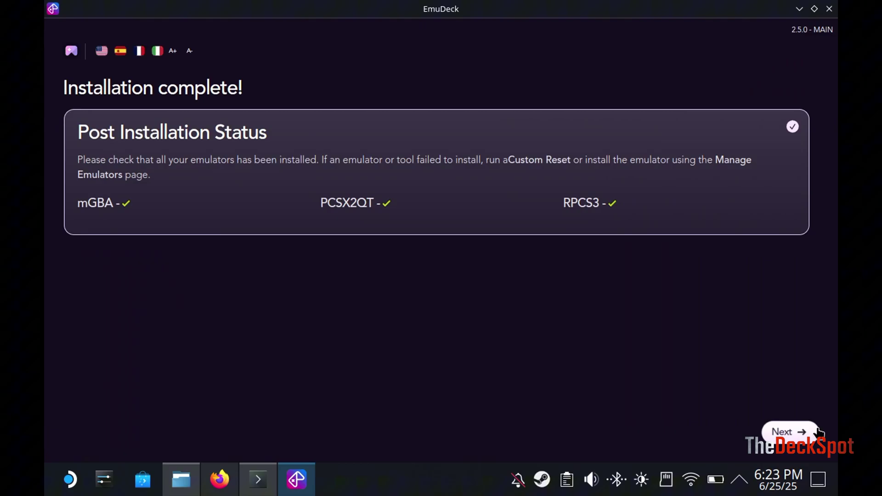
- Continue past EmuDeck's post-installation status, choose Manual copy, and open the Emulation folder before closing its window
left_click(790, 433)
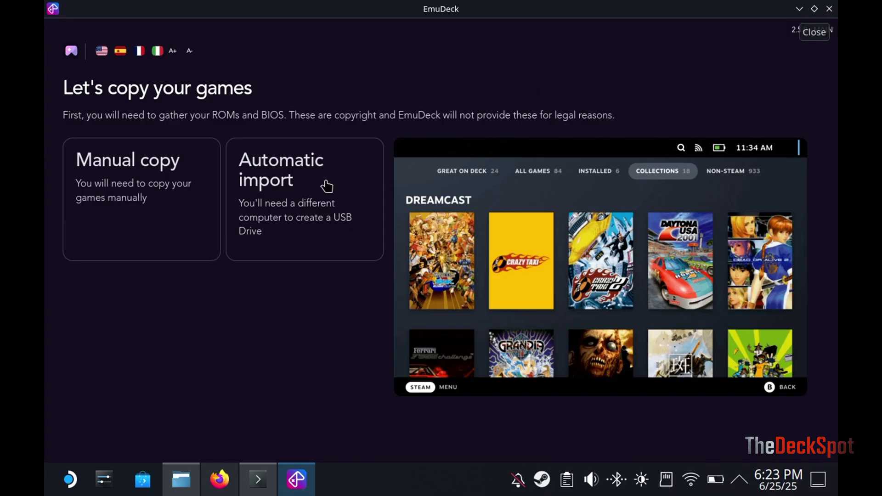
left_click(137, 215)
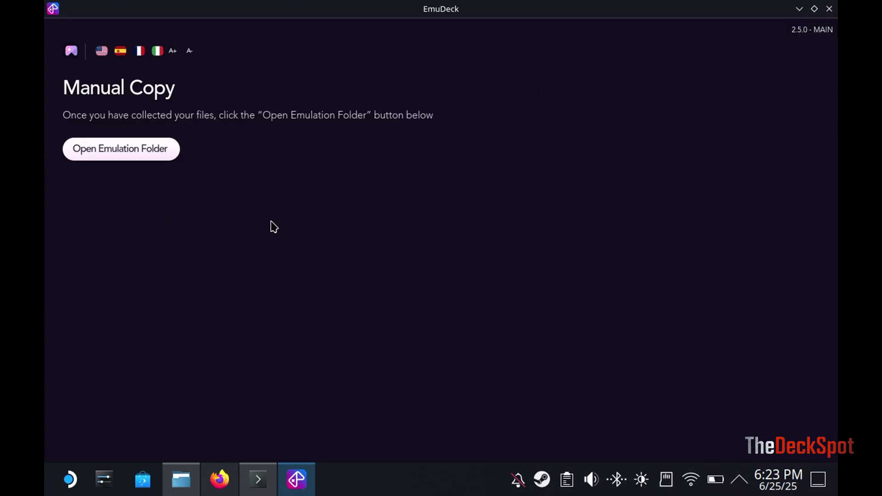
left_click(147, 151)
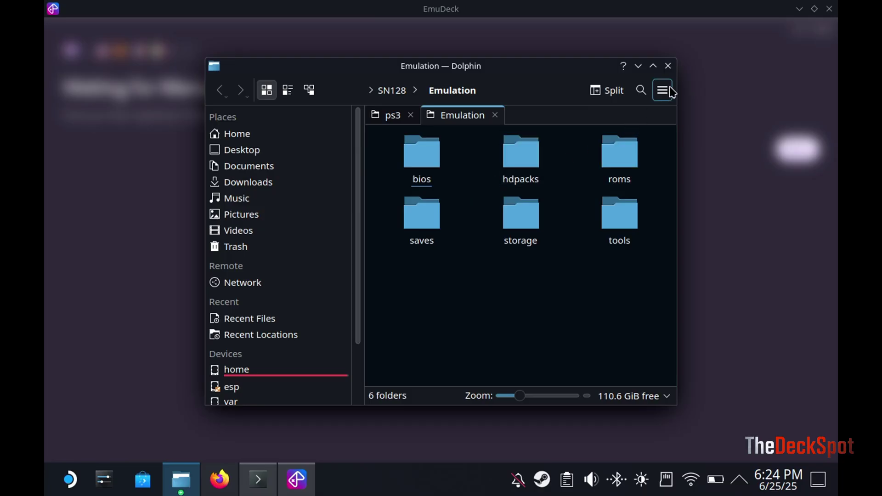
left_click(669, 68)
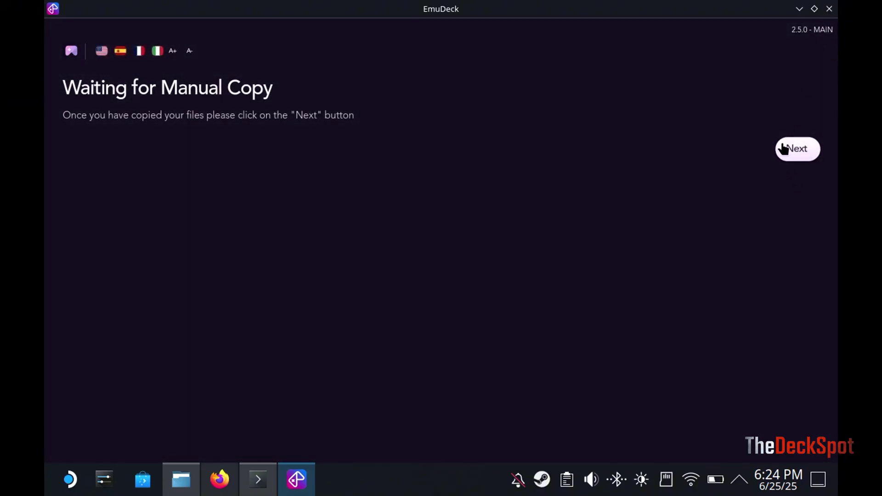
- Continue from the manual copy page, launch Steam ROM Manager, and close the EmuDeck and Downloads windows
left_click(783, 148)
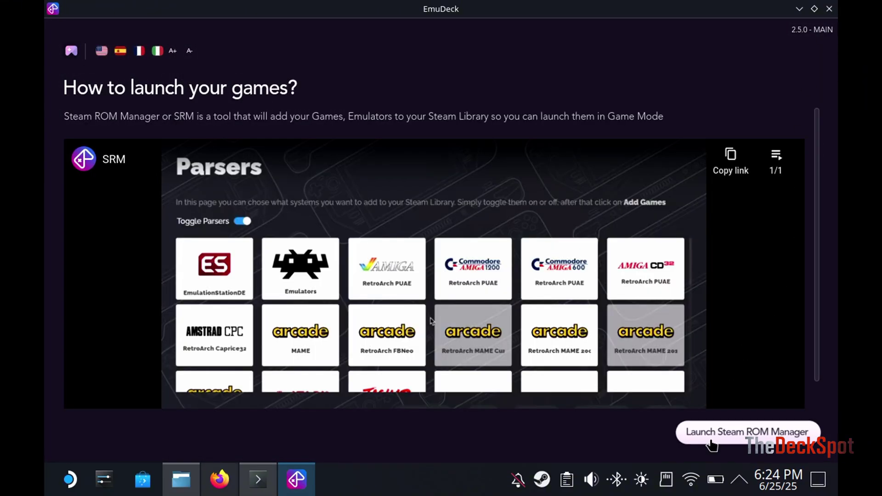
left_click(715, 434)
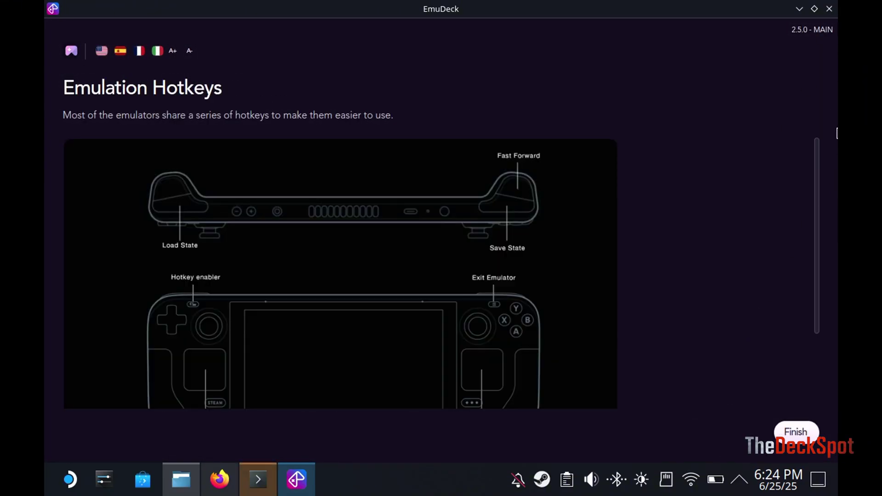
left_click(829, 9)
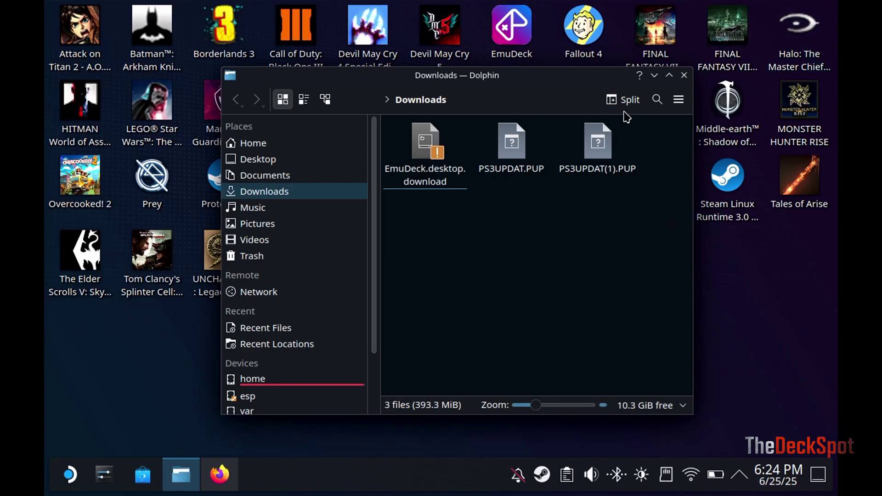
left_click(685, 76)
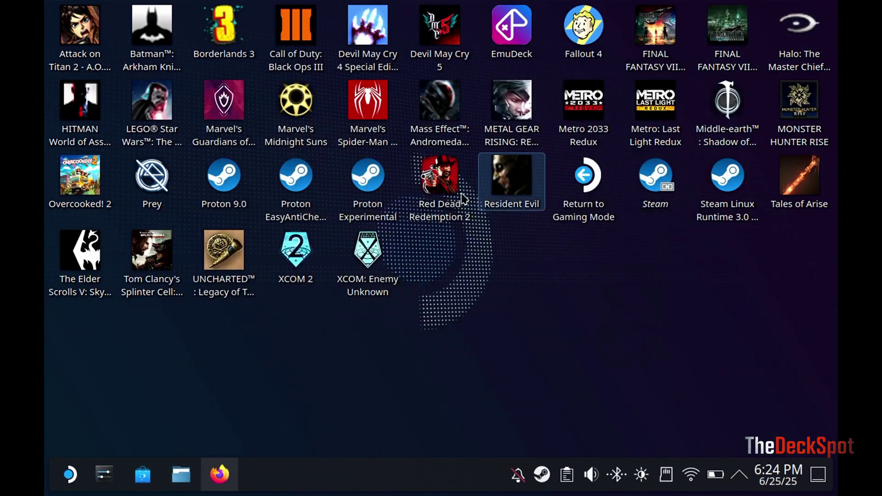
- Launch RPCS3 AppImage from the list of all installed applications
left_click(69, 474)
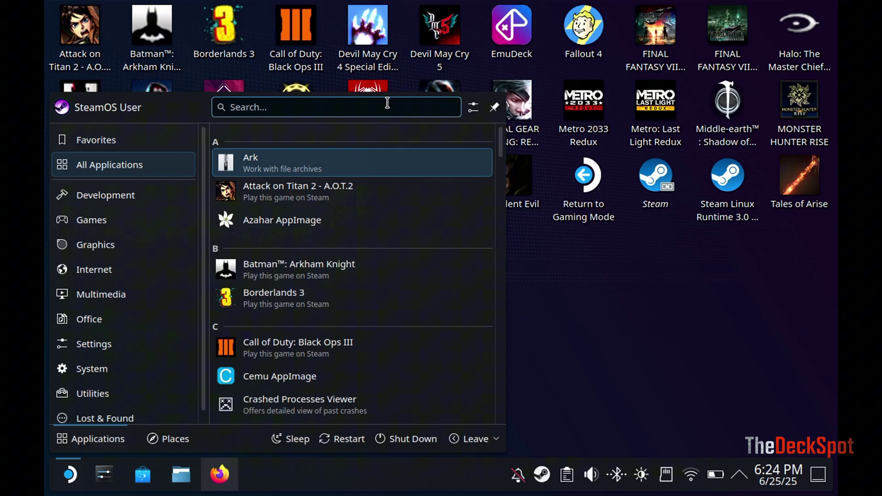
left_click_drag(501, 140, 534, 345)
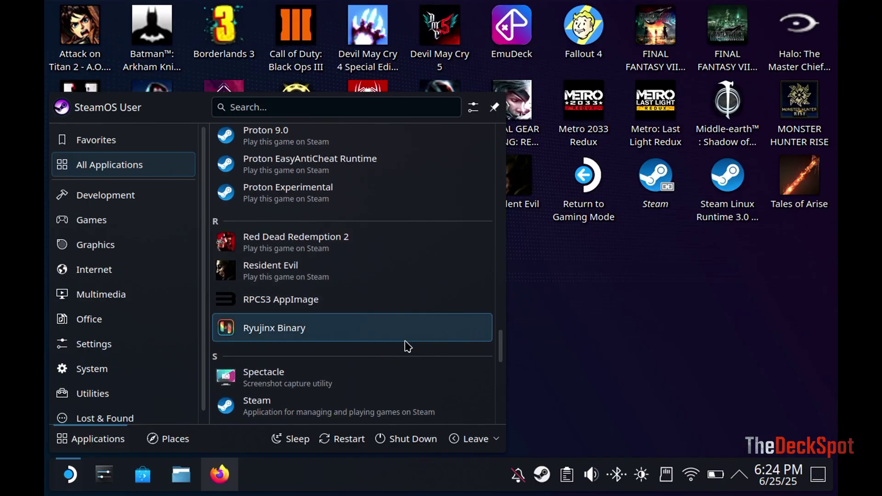
left_click(362, 311)
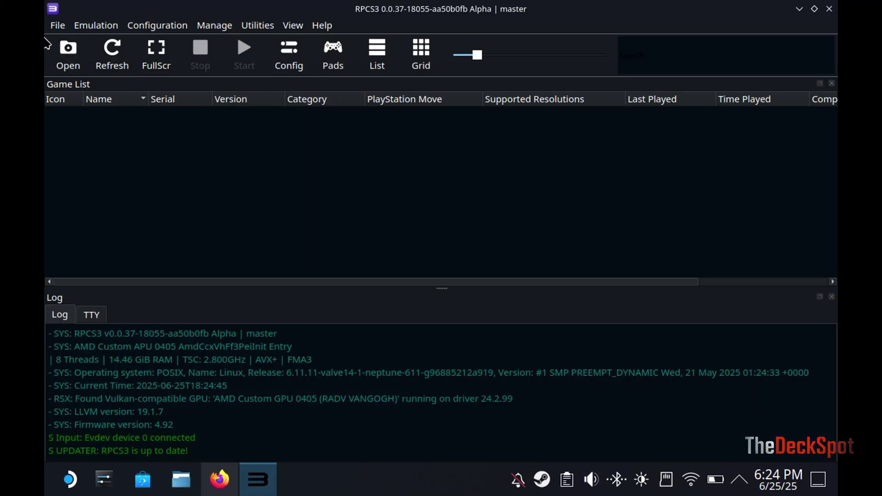
- Install the PS3 firmware in RPCS3 from PS3UPDAT.PUP in the Downloads folder, overwriting the current installation
left_click(56, 29)
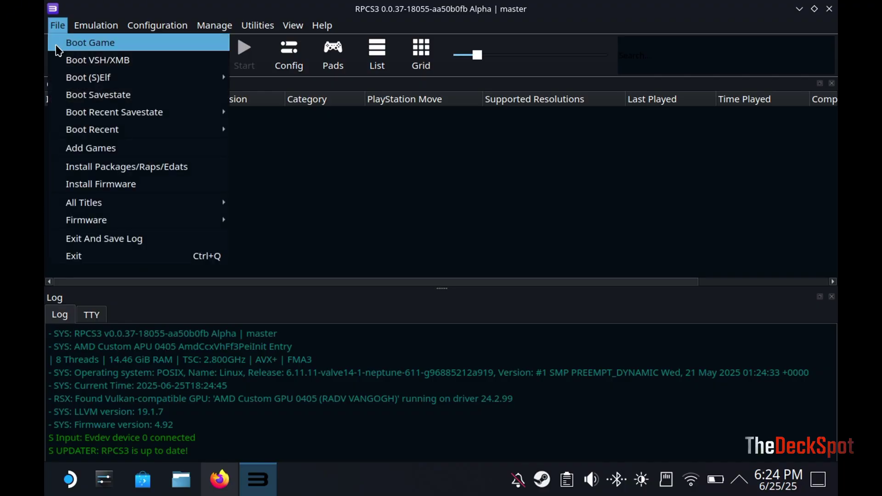
left_click(147, 185)
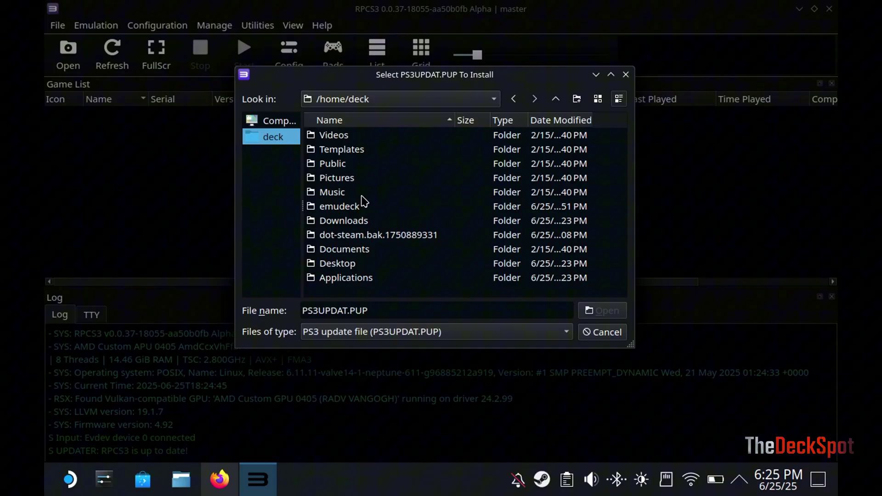
double_click(361, 224)
left_click(373, 141)
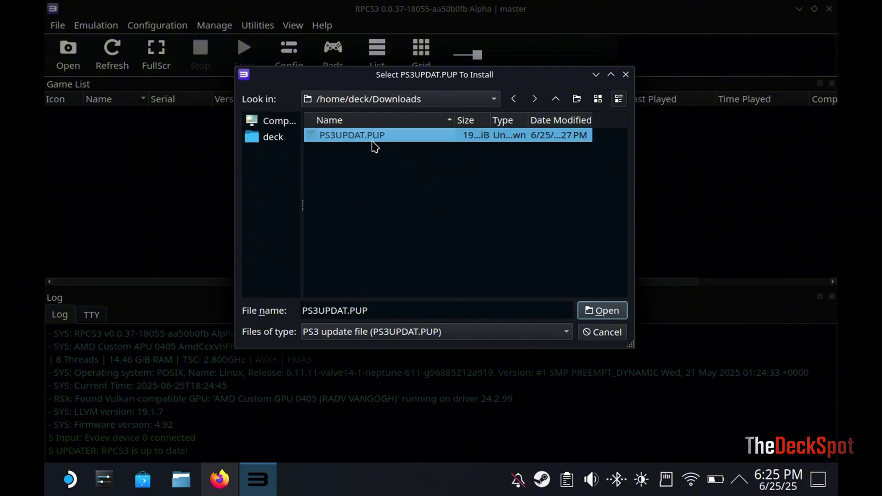
left_click(590, 313)
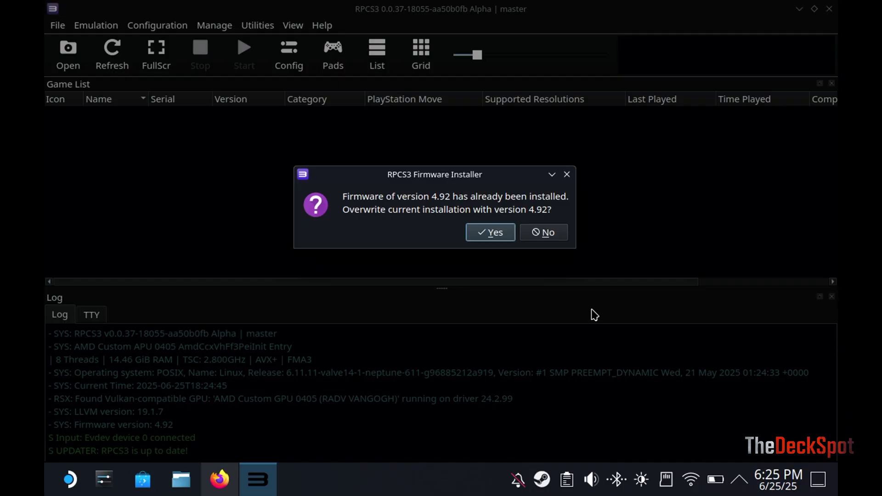
left_click(490, 235)
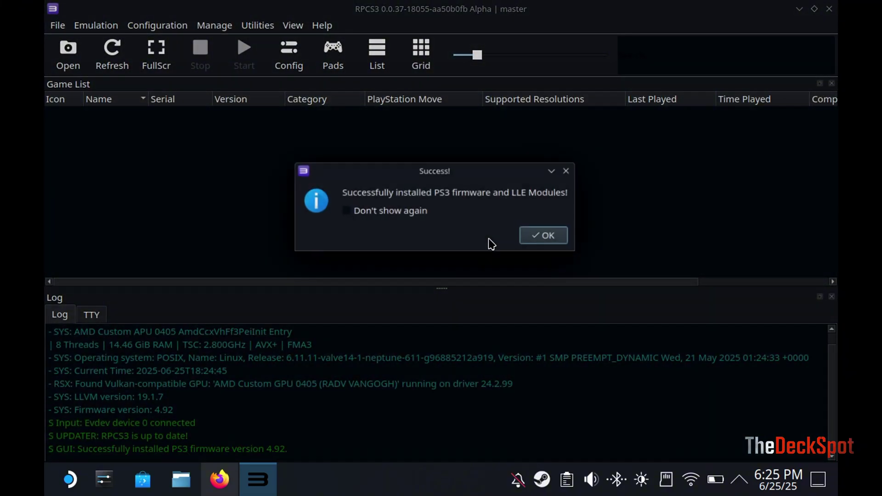
left_click(528, 237)
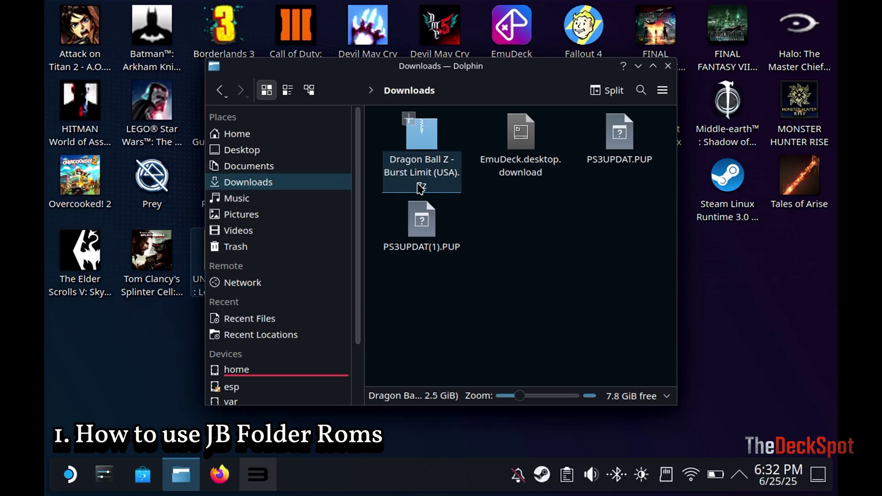
- Extract the Dragon Ball Z - Burst Limit (USA).7z archive in place in the Downloads folder
right_click(432, 153)
mouse_move(494, 332)
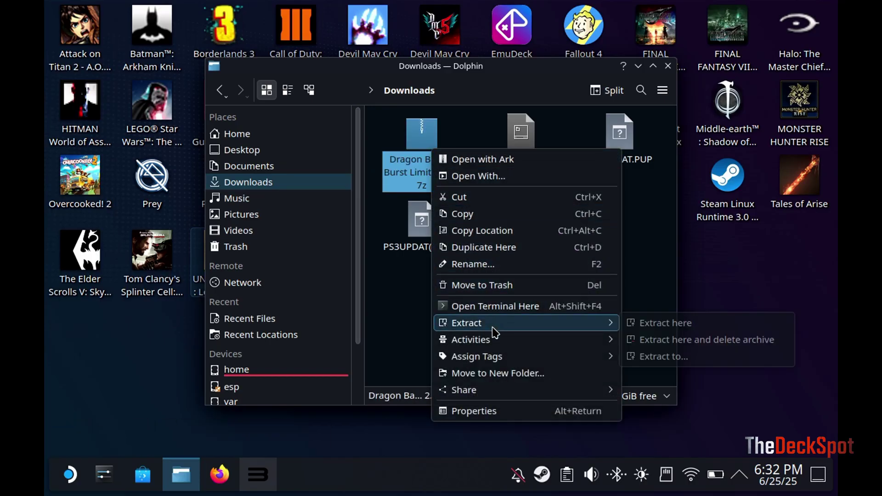
left_click(676, 327)
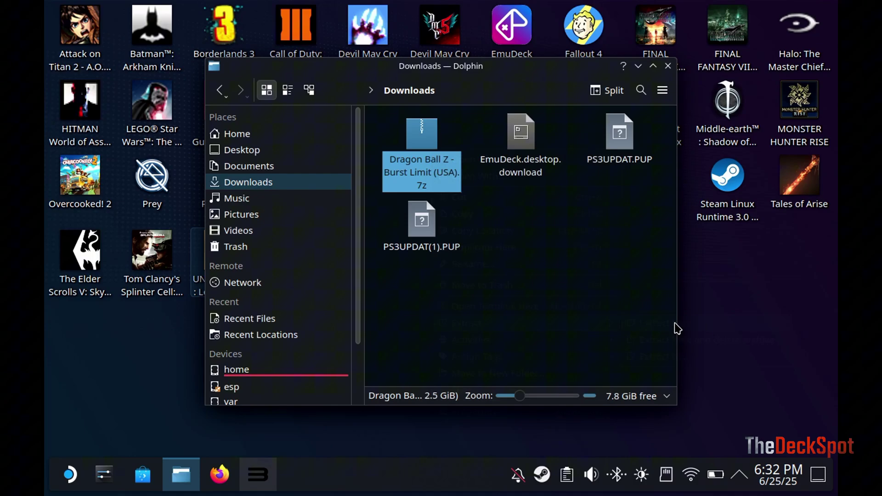
mouse_move(251, 492)
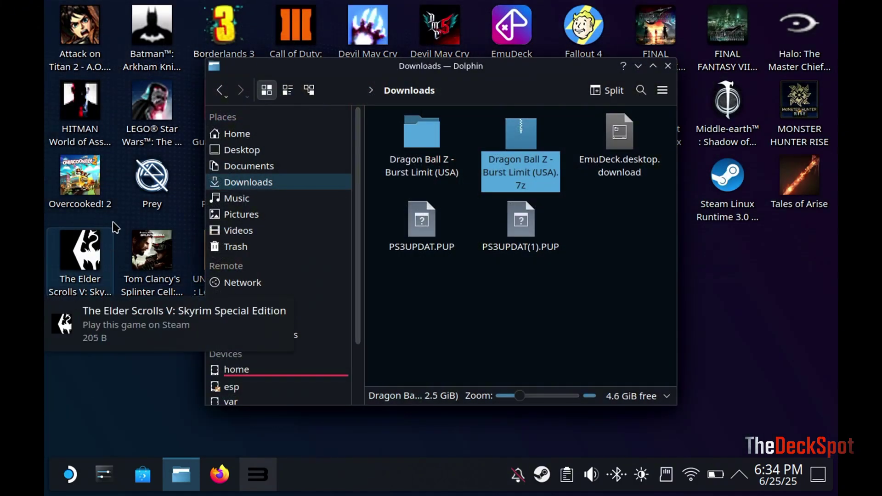
- Open the extracted Dragon Ball Z - Burst Limit (USA) folder, check its nested game folder's contents, and cut that nested folder
double_click(412, 165)
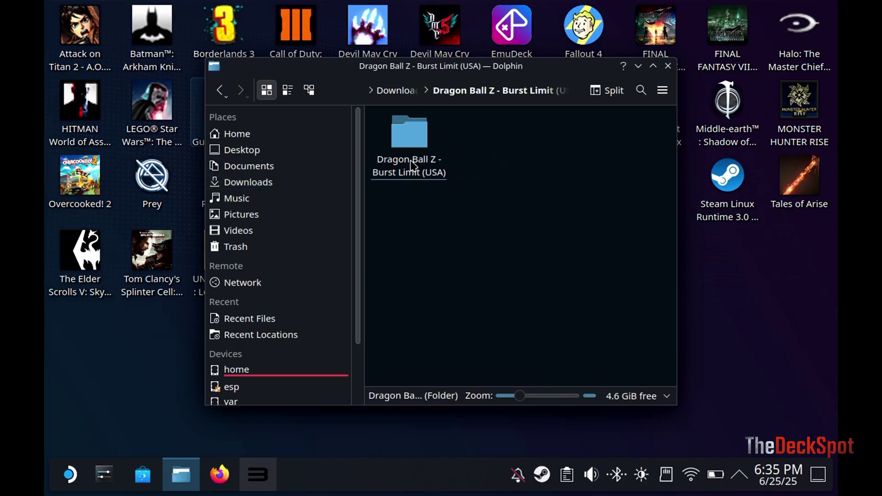
left_click(434, 159)
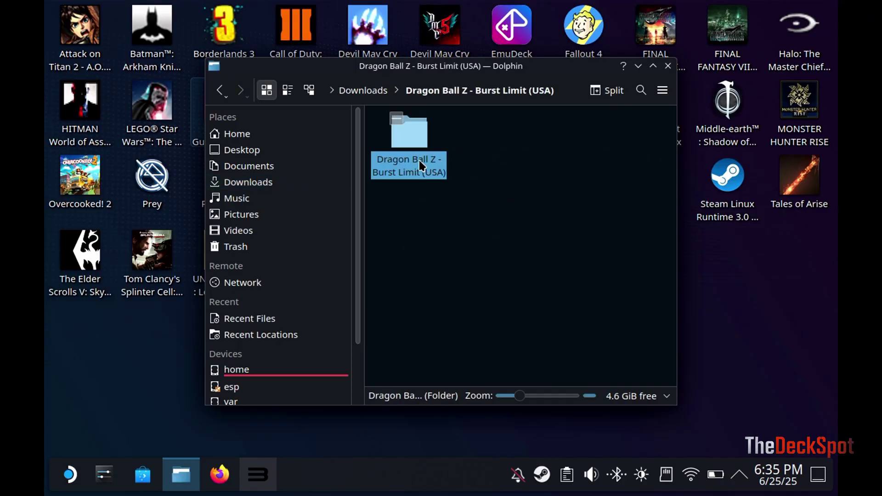
left_click(414, 159)
left_click(481, 217)
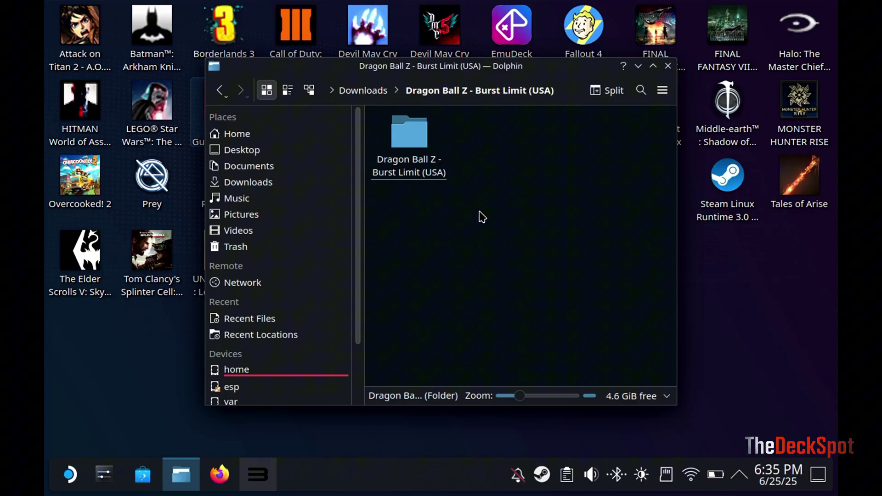
double_click(429, 173)
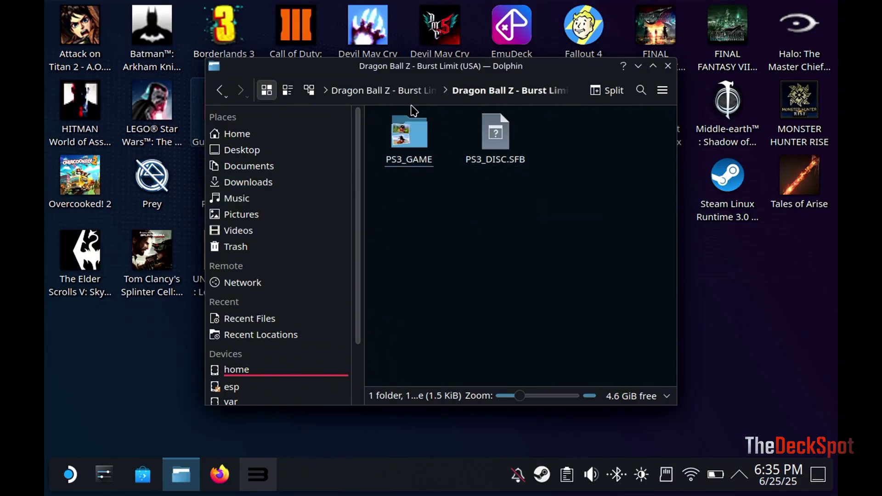
left_click(223, 97)
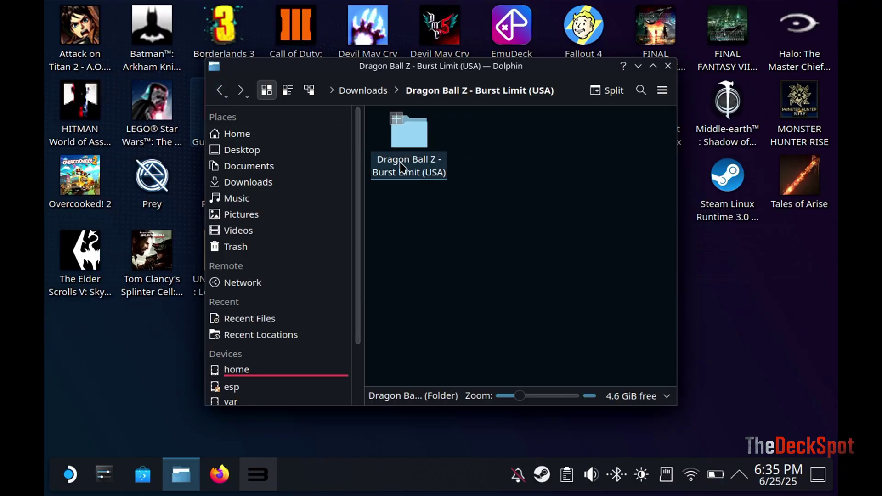
right_click(419, 175)
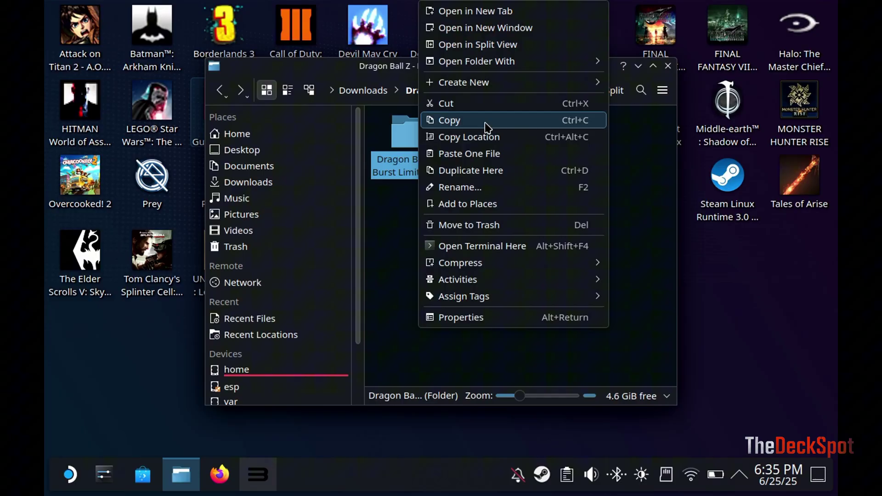
left_click(478, 107)
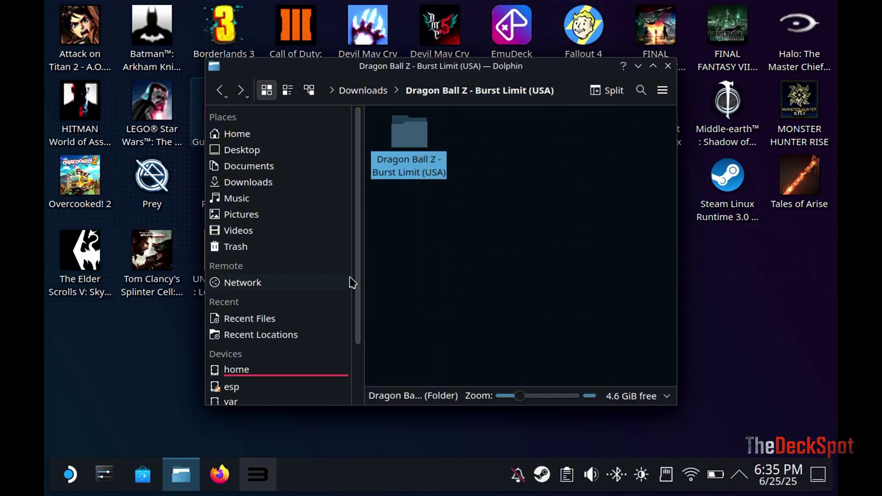
- Paste the cut Dragon Ball Z - Burst Limit (USA) folder into Emulation/roms/ps3 on the SN128 card
left_click_drag(359, 278, 350, 339)
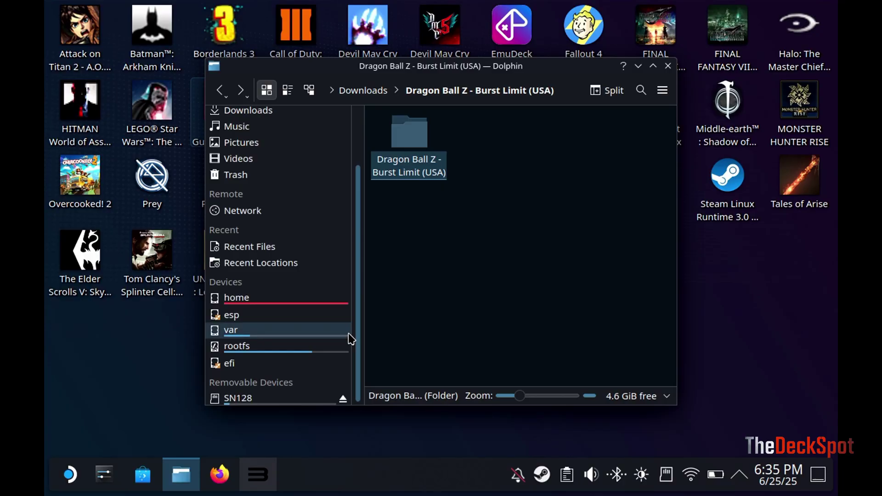
left_click(264, 399)
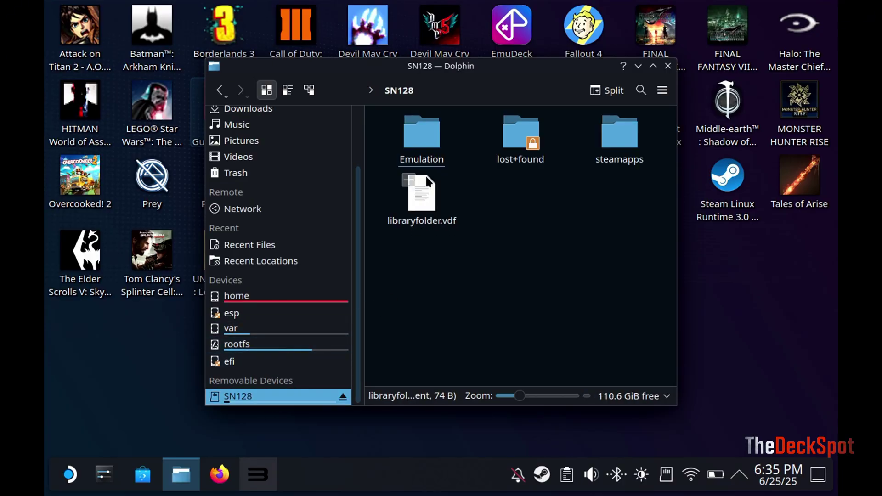
left_click(420, 128)
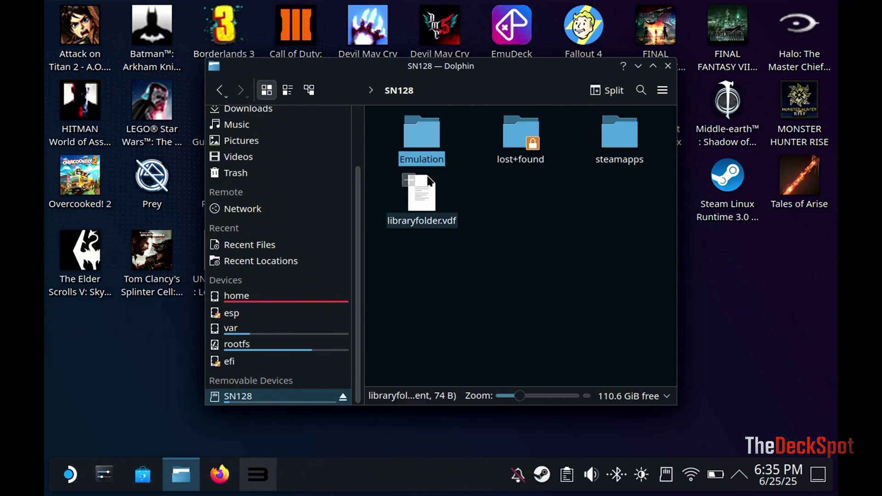
double_click(432, 164)
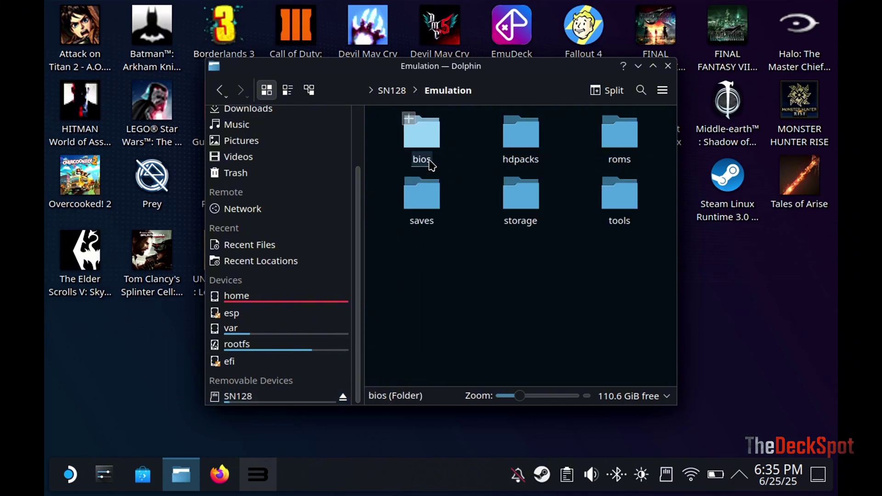
left_click(612, 153)
double_click(612, 153)
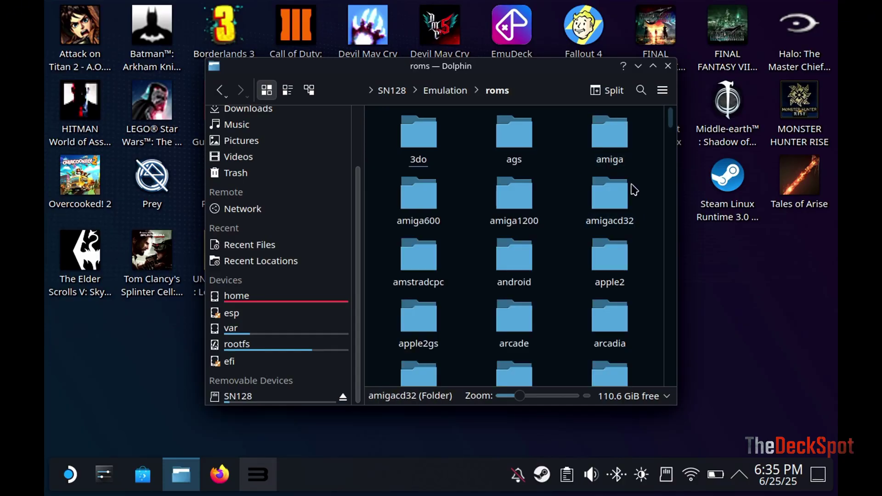
left_click_drag(676, 118, 672, 301)
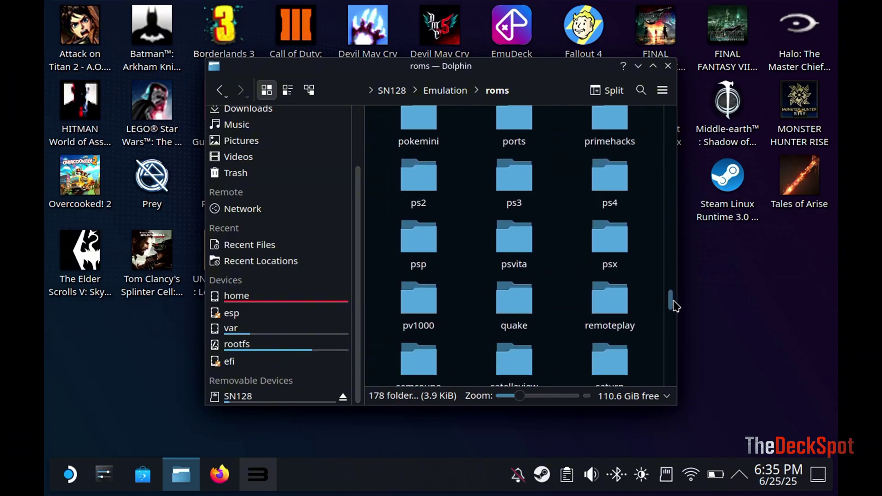
double_click(515, 180)
right_click(527, 262)
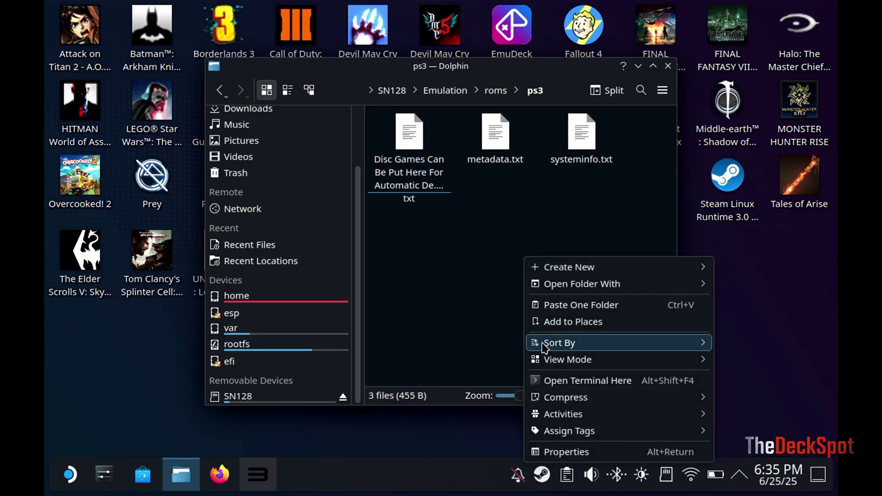
left_click(648, 305)
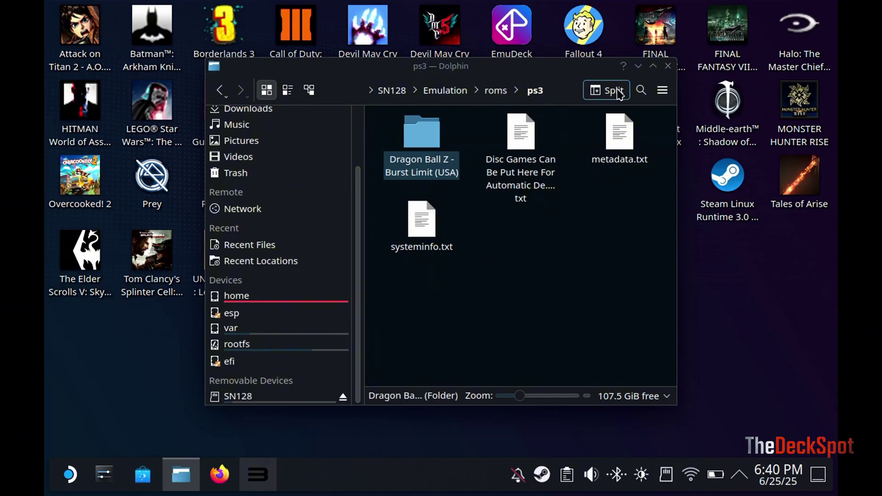
- Close the ps3 folder window and quit RPCS3
left_click(669, 66)
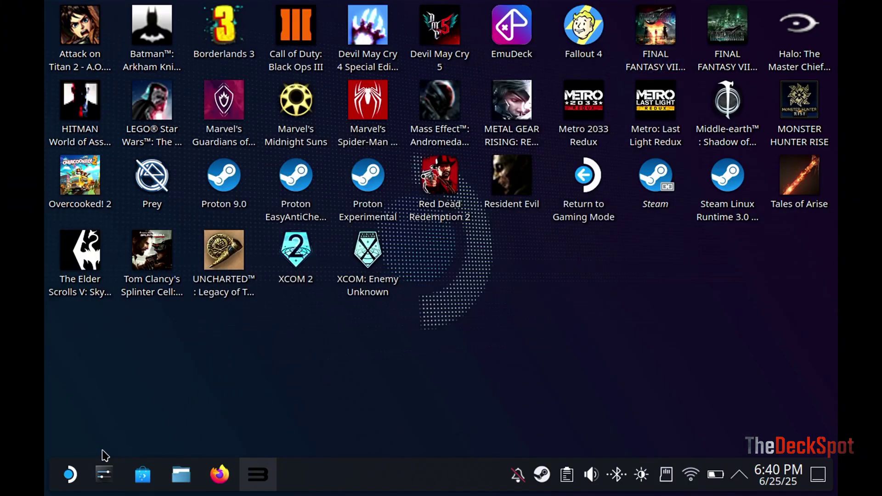
left_click(273, 491)
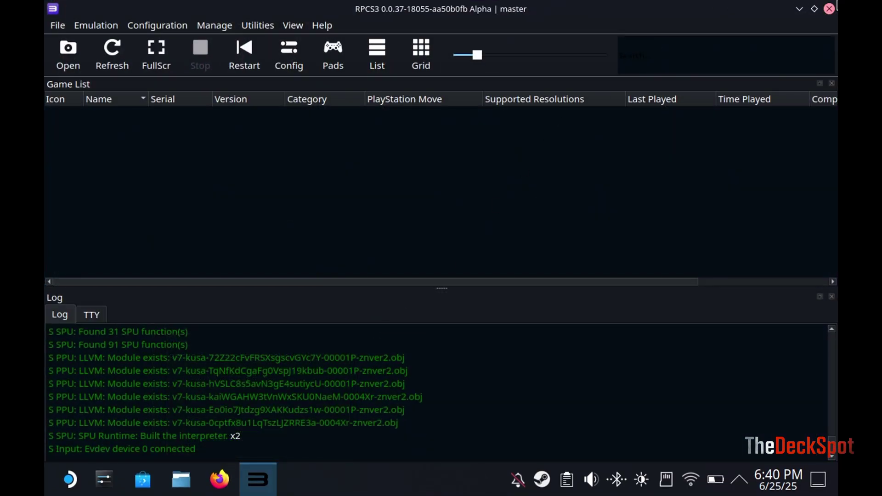
left_click(829, 8)
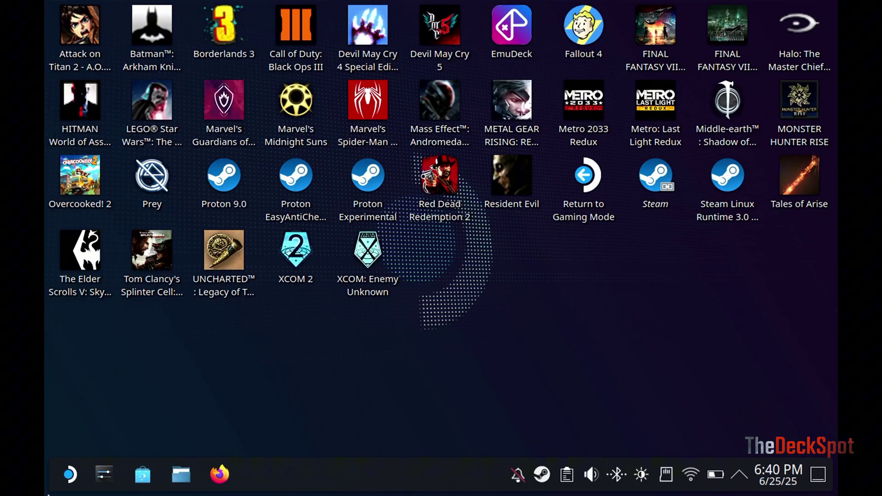
- Add RPCS3 AppImage to Steam from the list of all installed applications
left_click(65, 489)
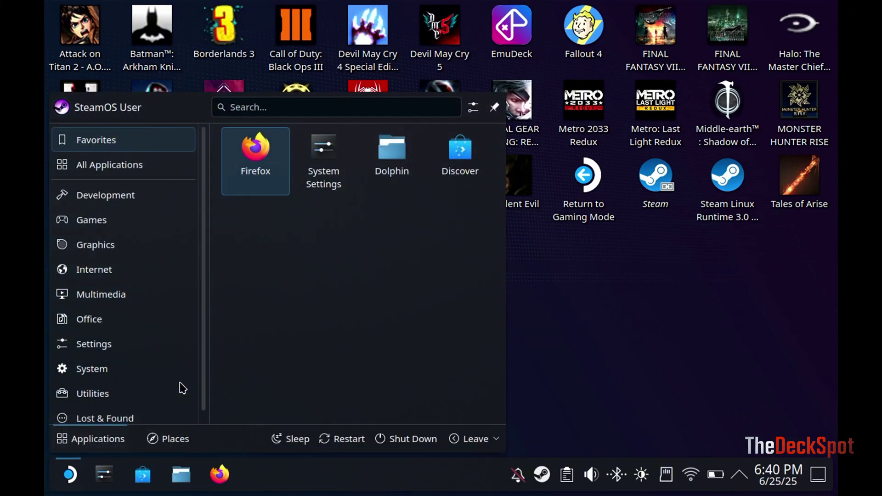
mouse_move(146, 199)
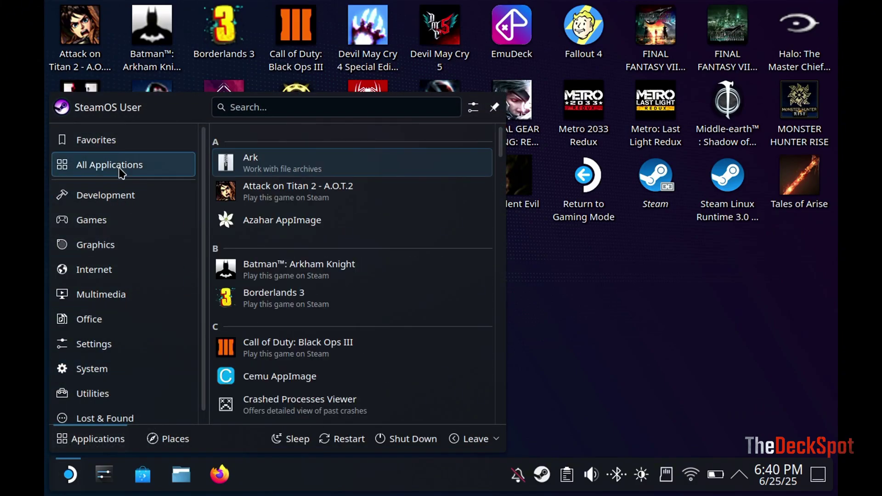
mouse_move(156, 174)
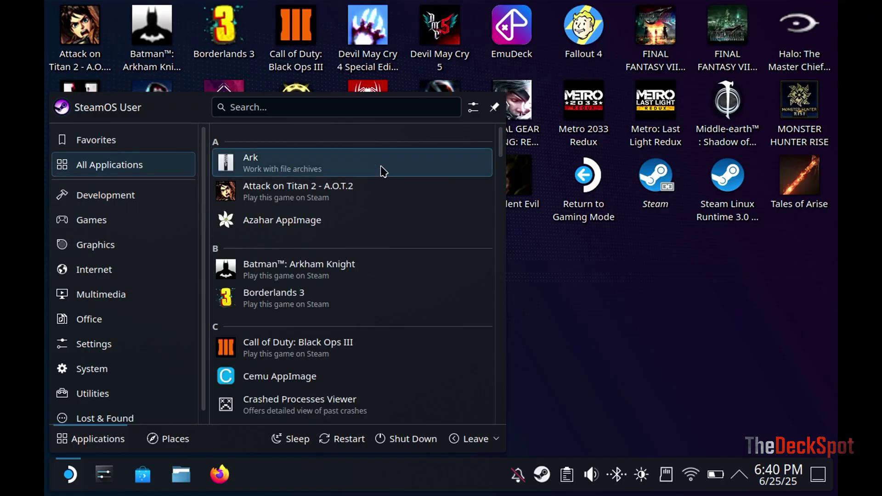
left_click_drag(503, 139, 516, 351)
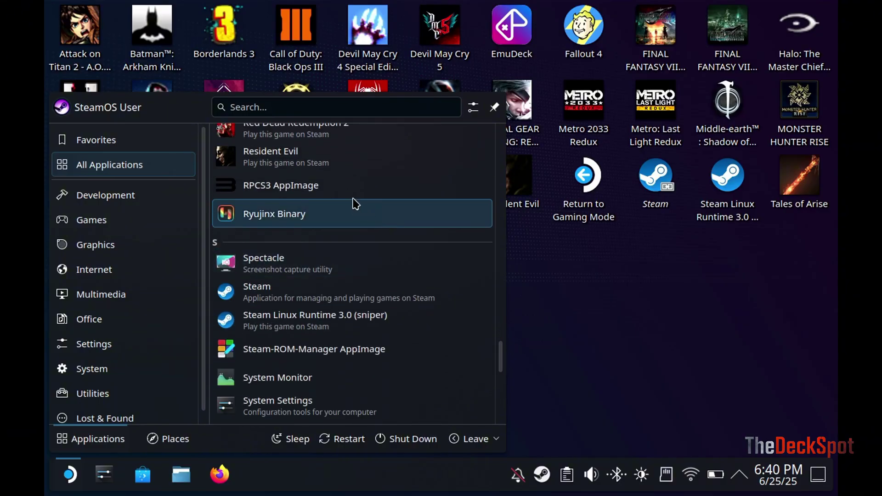
right_click(358, 192)
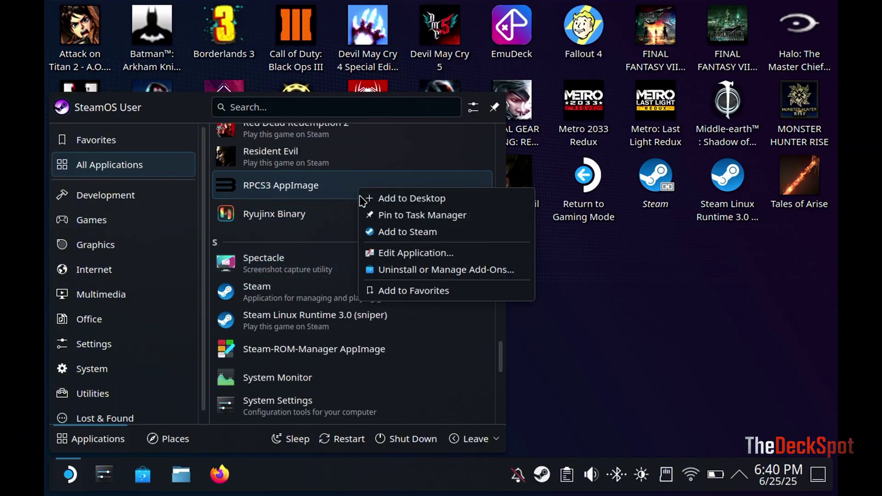
left_click(421, 240)
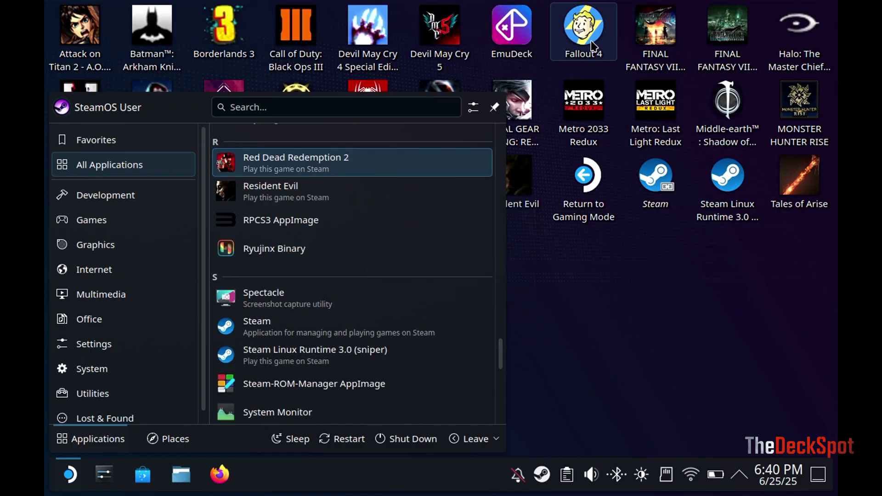
- Return to Gaming Mode and show the Non-Steam games in the Steam library
left_click(597, 239)
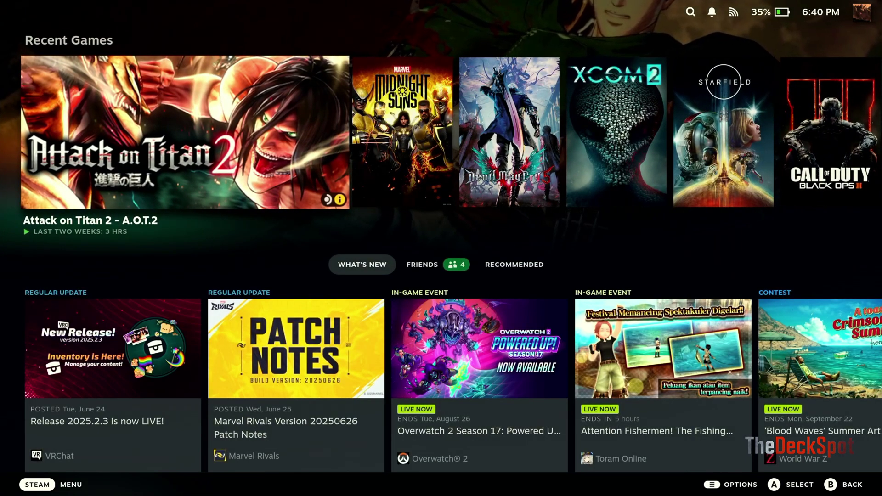
key("Down")
key("Up")
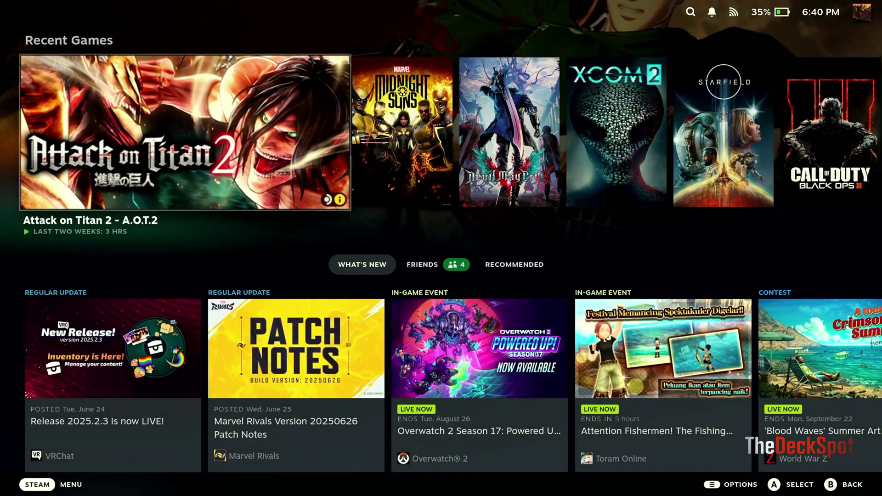
key("ctrl+1")
key("Down")
key("Return")
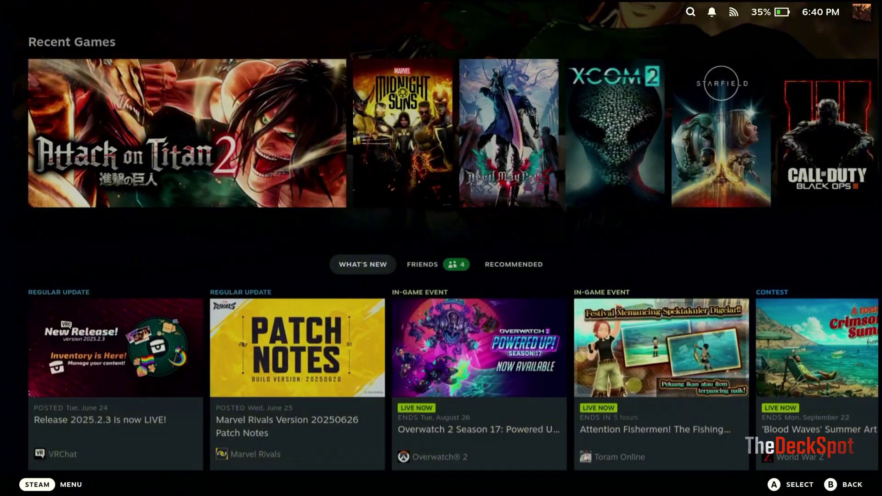
key("Page_Down")
key("Page_Up")
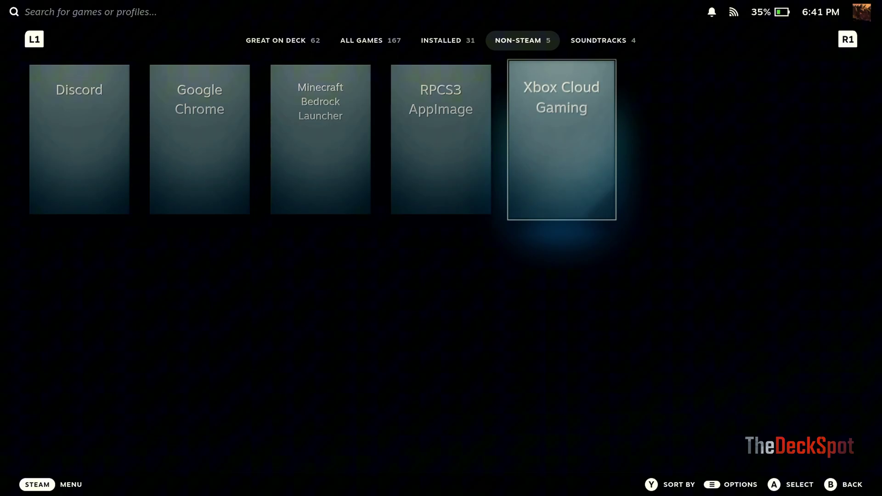
- Open the RPCS3 AppImage entry among the Non-Steam games and start it
key("Left")
key("Left")
key("Right")
key("Return")
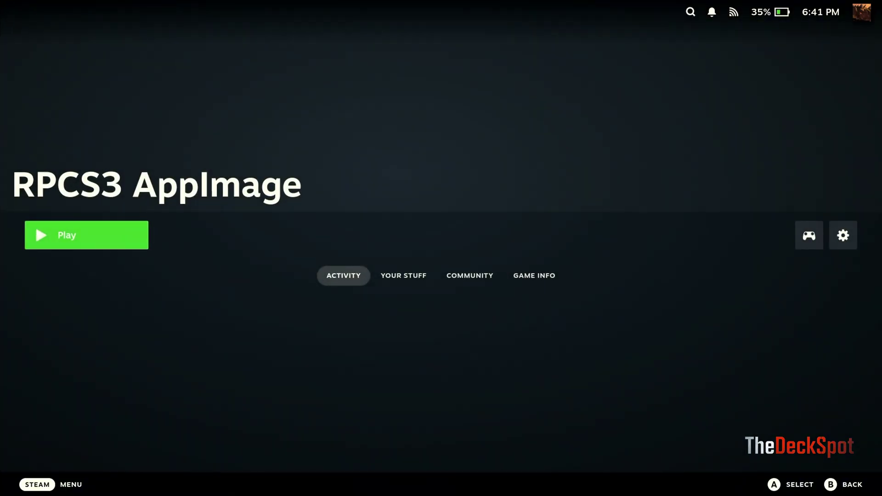
key("Return")
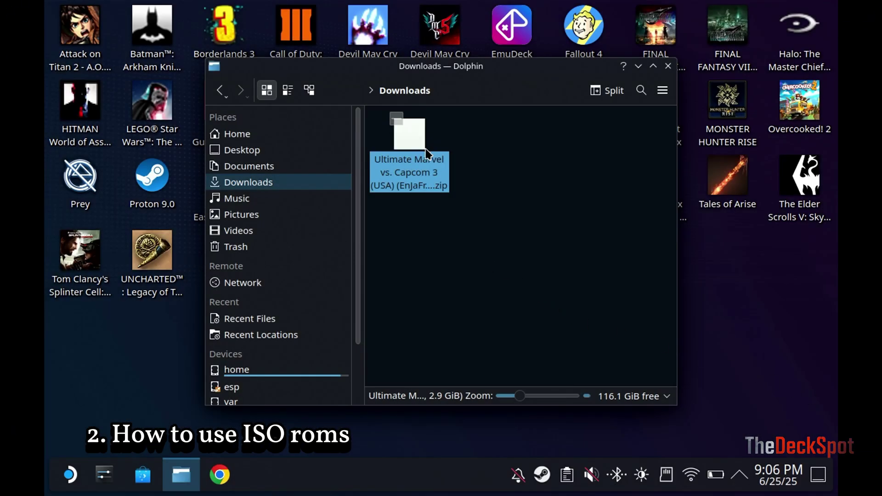
- Extract the Ultimate Marvel vs. Capcom 3 (USA) zip archive within the Downloads folder and open the extracted folder
right_click(432, 163)
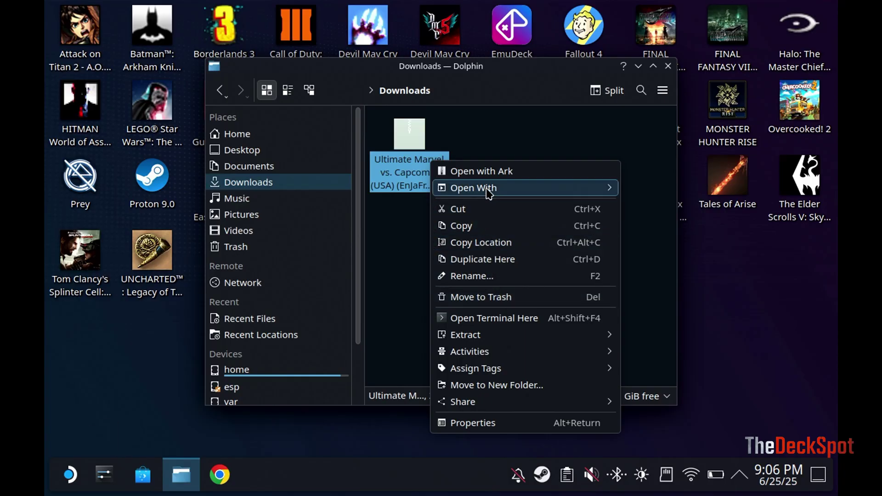
mouse_move(488, 340)
left_click(647, 340)
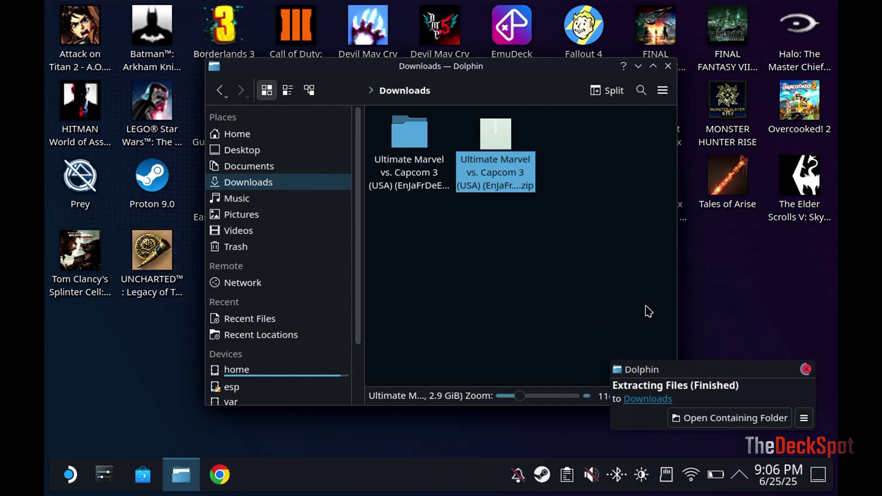
double_click(410, 164)
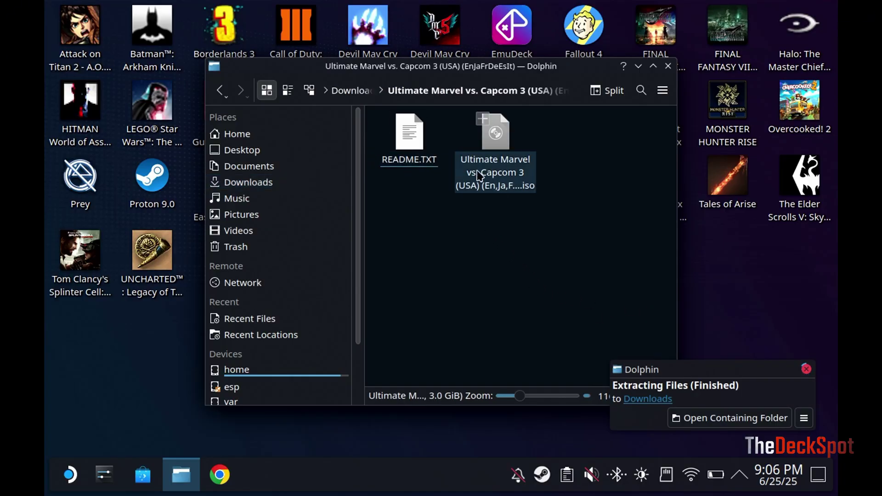
- Search all applications in Discover for "iso" and view the PowerISO details, closing Discover when done
left_click(144, 478)
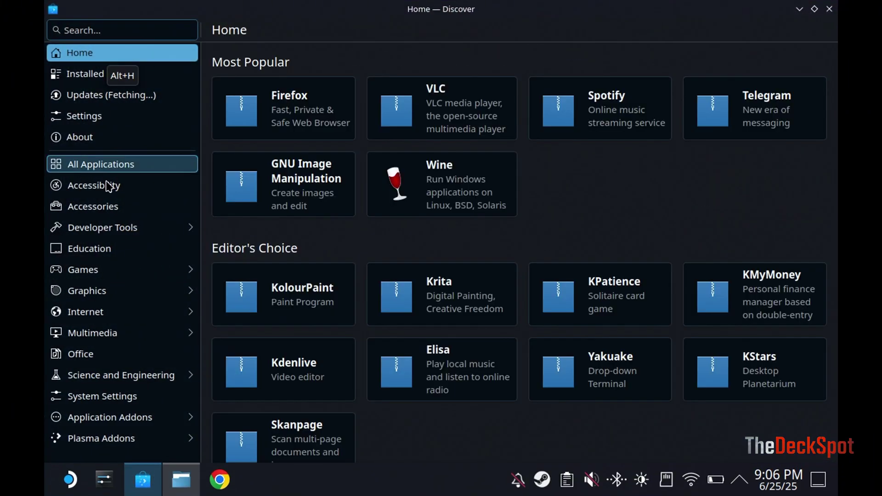
left_click(107, 172)
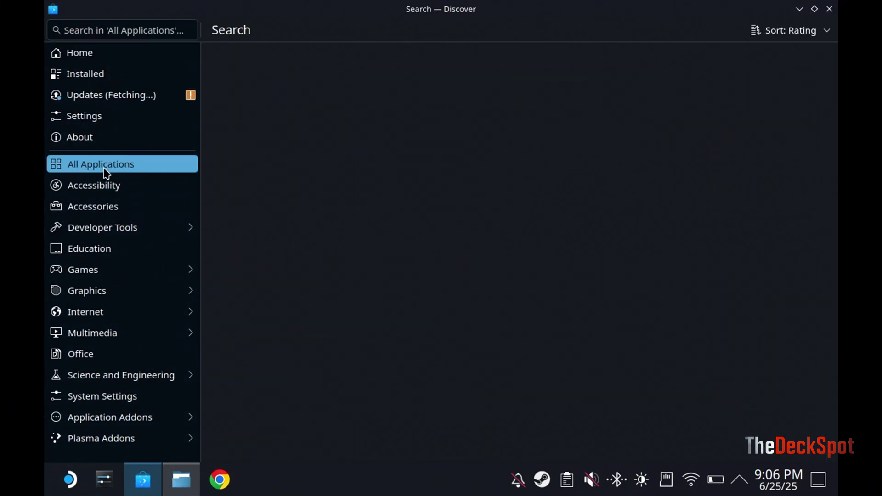
left_click(117, 32)
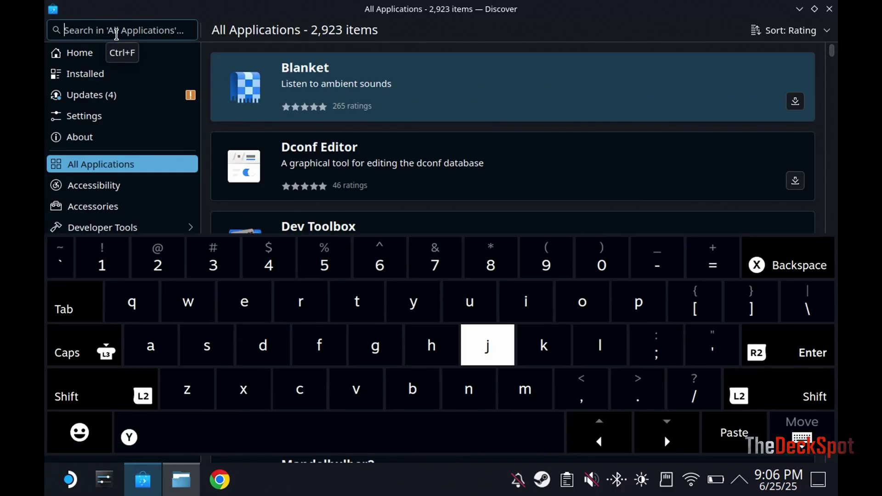
type("is")
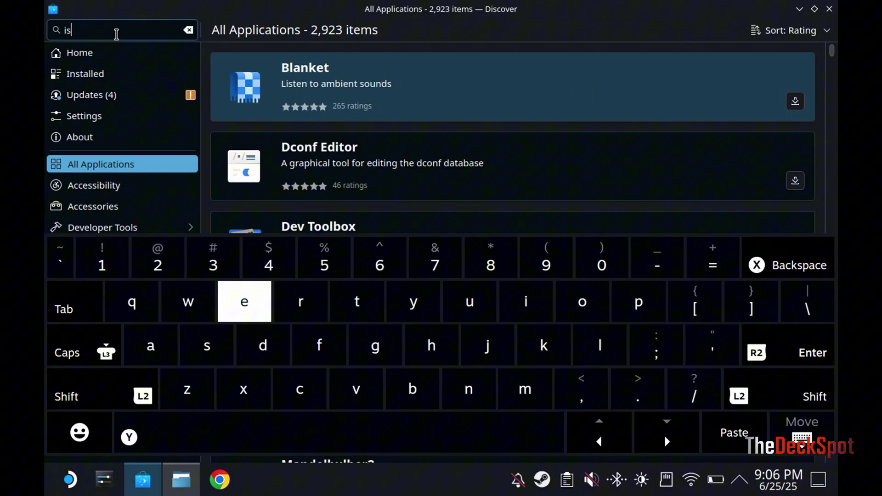
type("o")
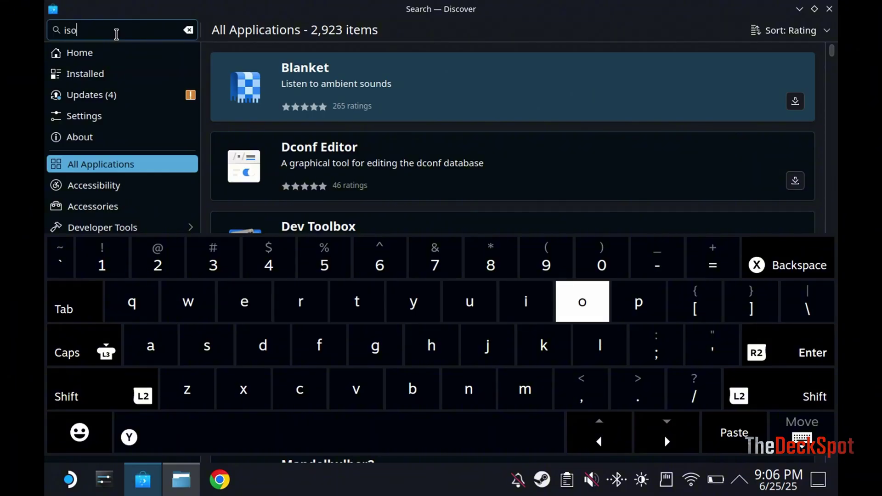
key("Escape")
key("Down")
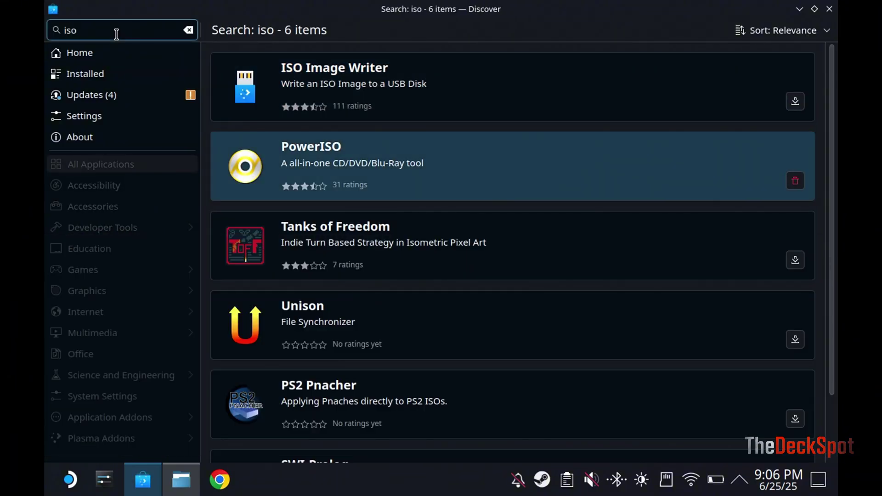
key("Return")
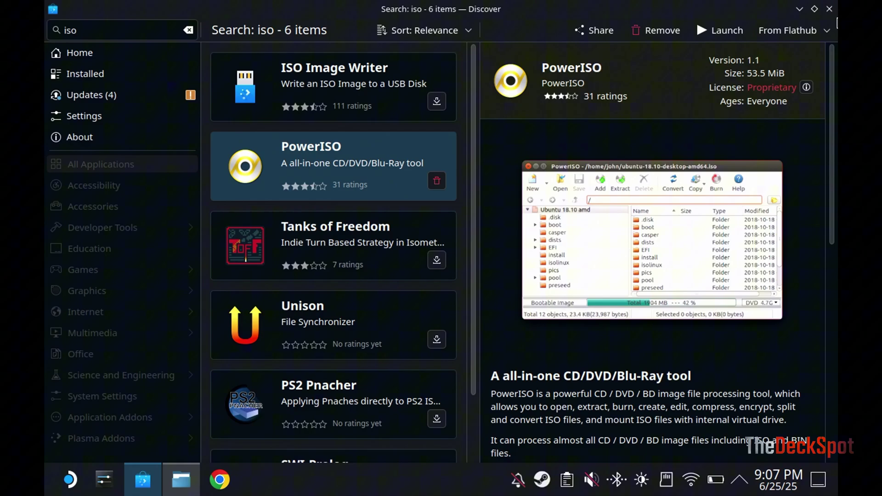
left_click(830, 8)
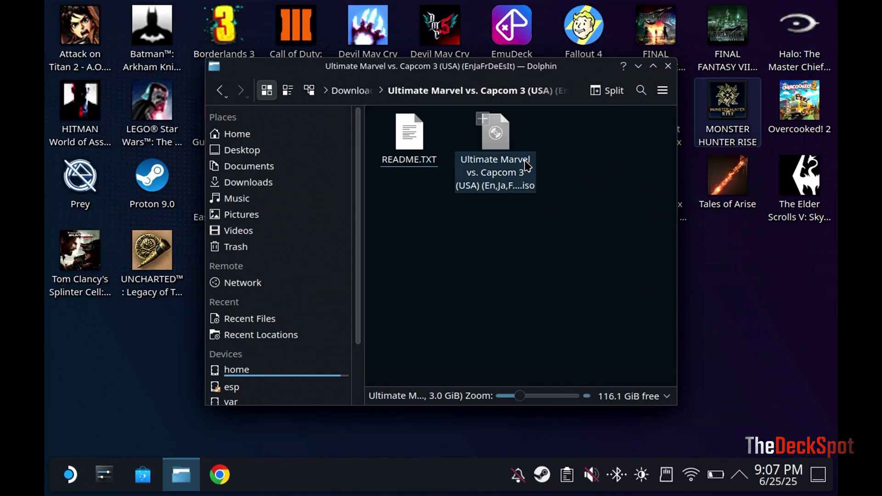
- Open the Ultimate Marvel vs. Capcom 3 ISO file with PowerISO, chosen from all installed applications
right_click(492, 164)
mouse_move(567, 187)
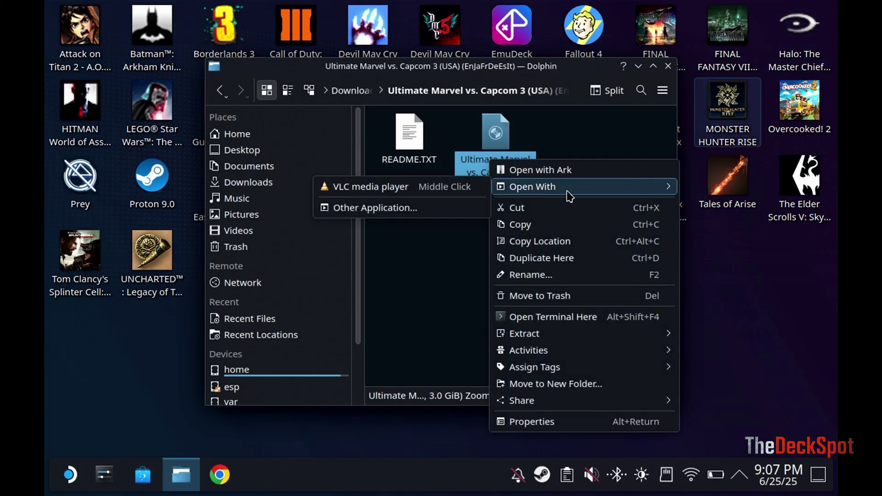
left_click(401, 209)
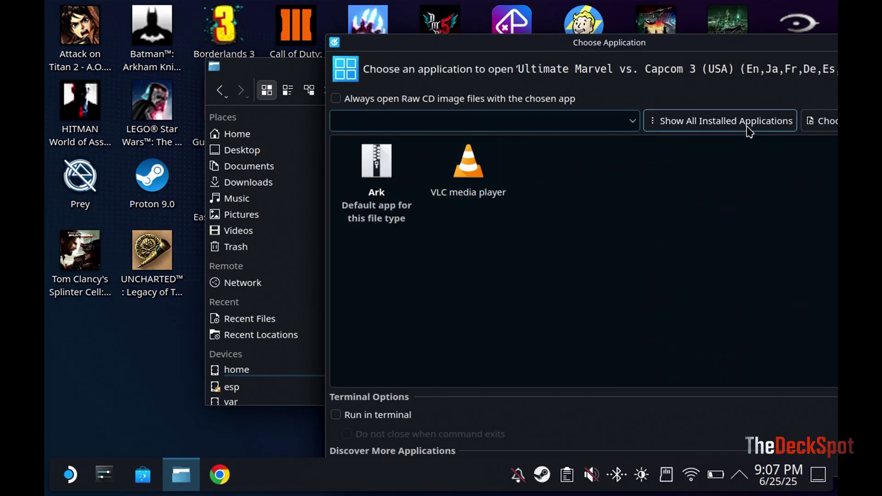
left_click(749, 129)
scroll(643, 322, "down", 2)
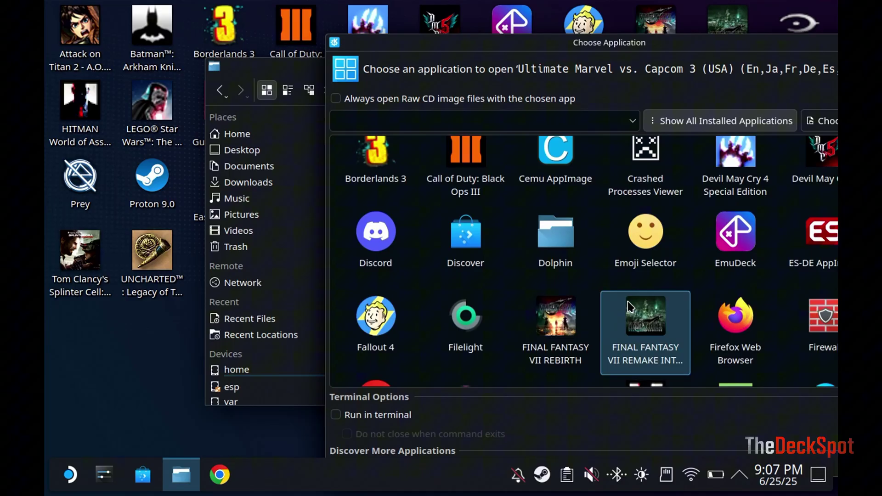
scroll(552, 296, "up", 2)
double_click(465, 200)
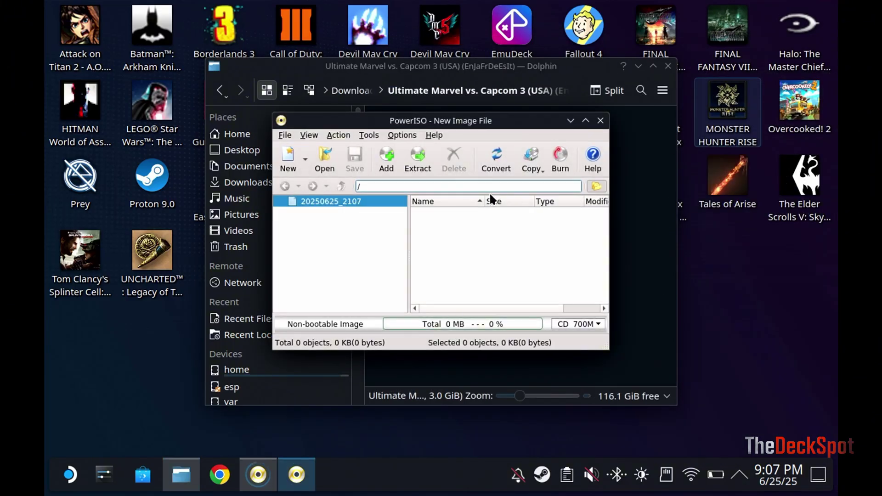
- Load the Ultimate Marvel vs. Capcom 3 ISO in PowerISO and start extracting PS3_GAME, PS3_UPDATE and PS3_DISC.SFB
left_click(327, 157)
double_click(363, 138)
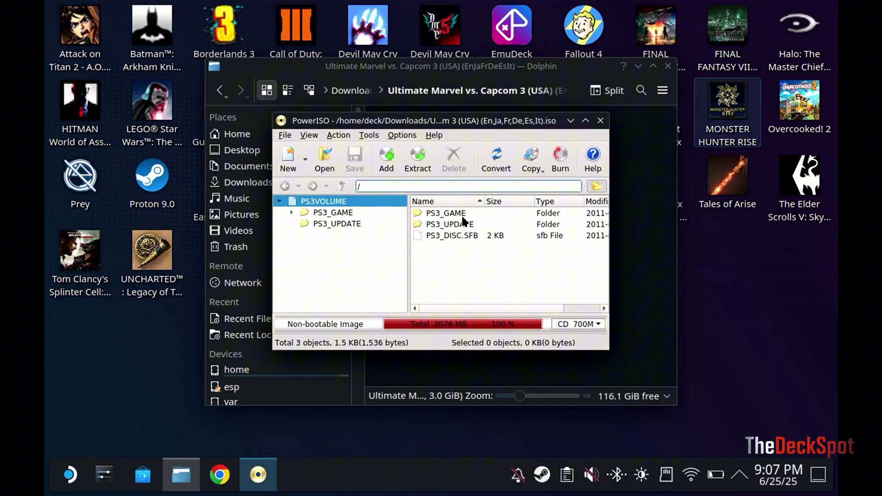
left_click_drag(468, 260, 451, 217)
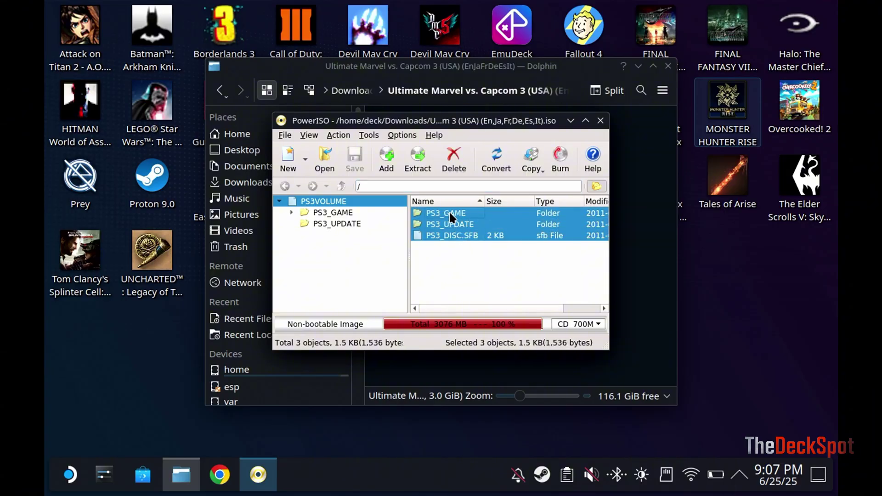
left_click(422, 167)
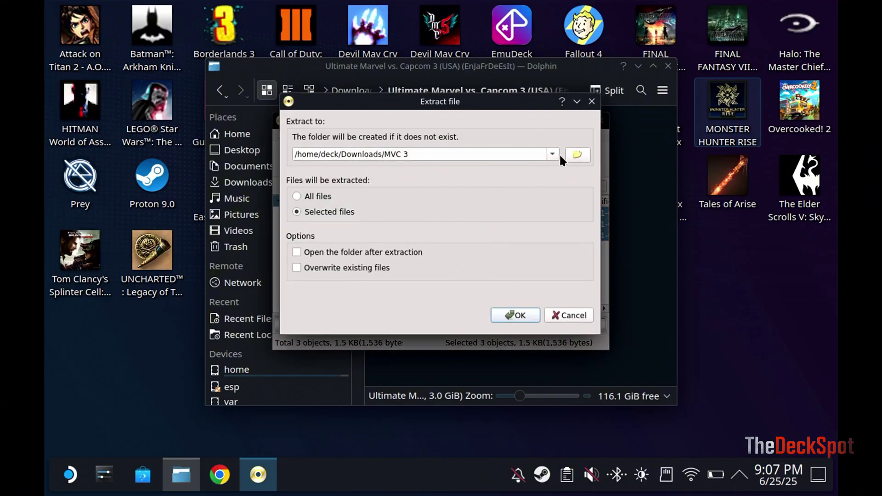
- Extract the selected files to a new folder named MVC3 in Downloads, and close PowerISO
left_click(579, 154)
left_click(282, 128)
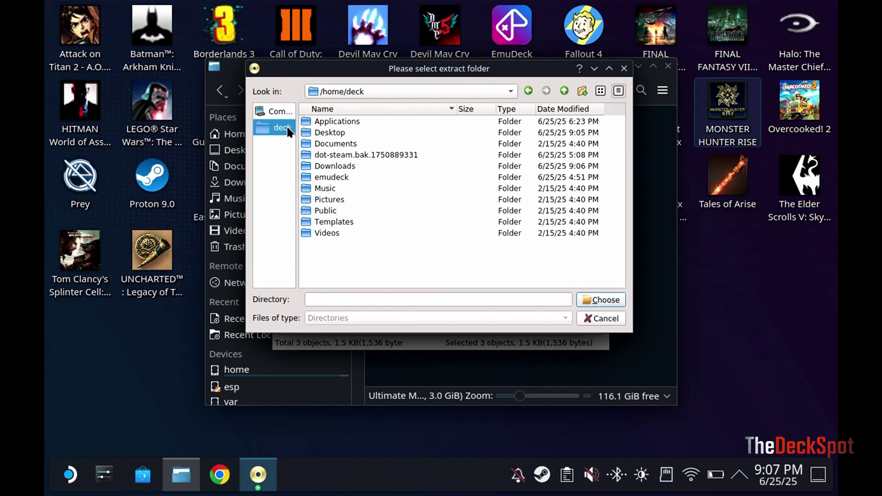
double_click(343, 167)
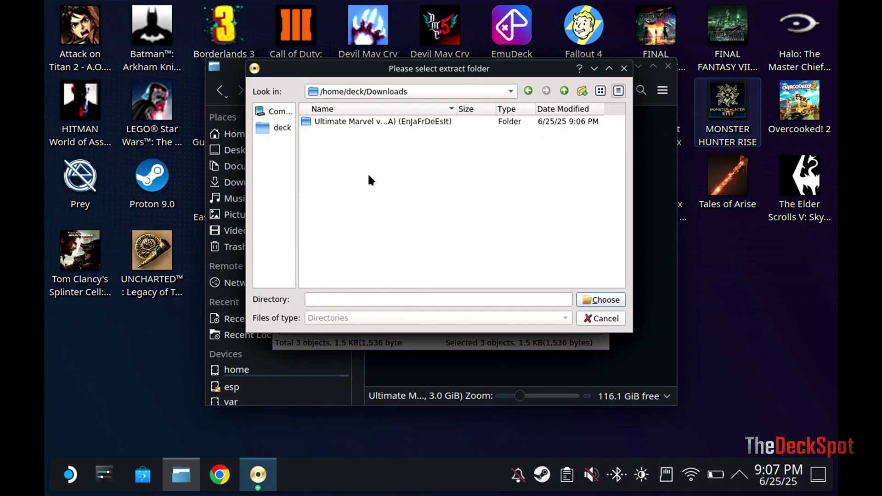
right_click(390, 143)
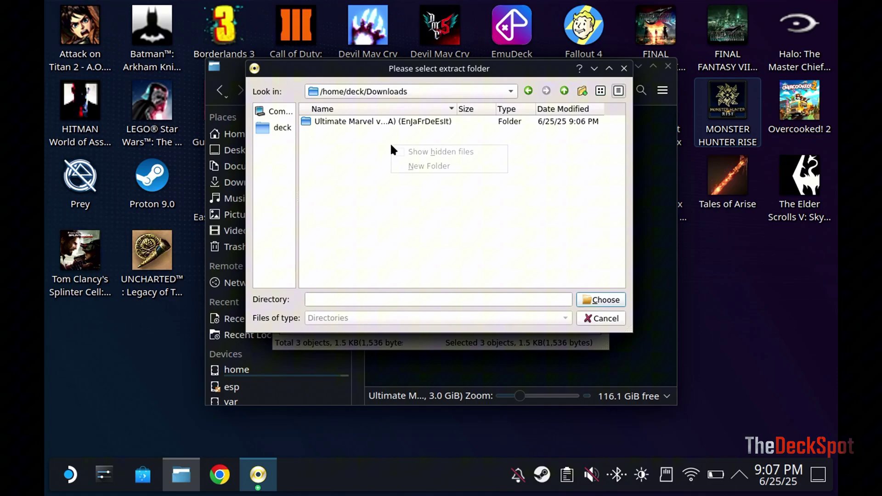
left_click(420, 165)
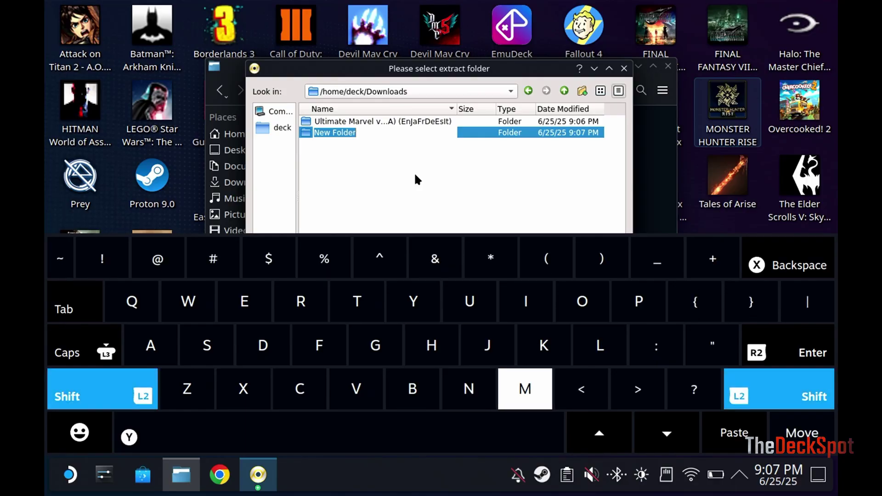
type("MVC")
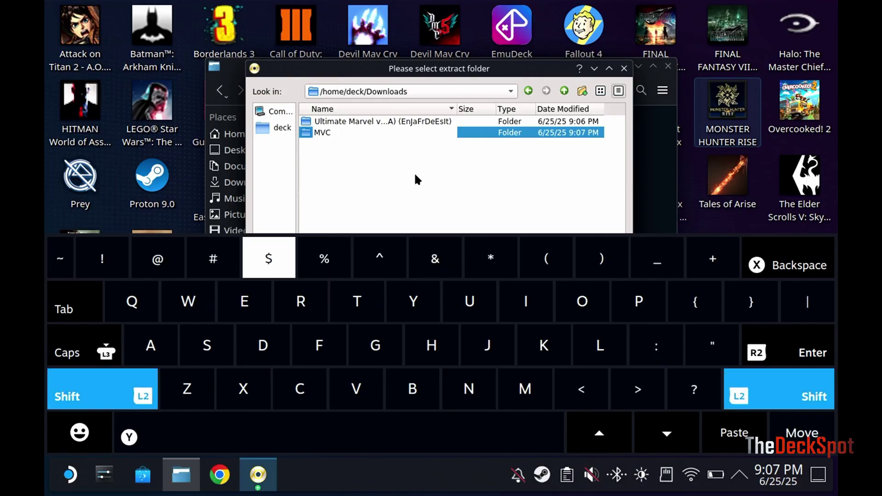
type("3")
key("Return")
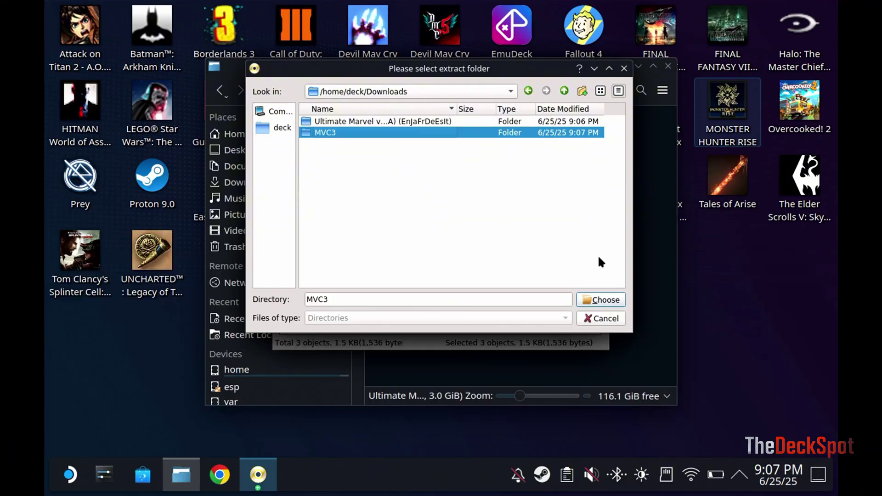
left_click(614, 303)
left_click(524, 317)
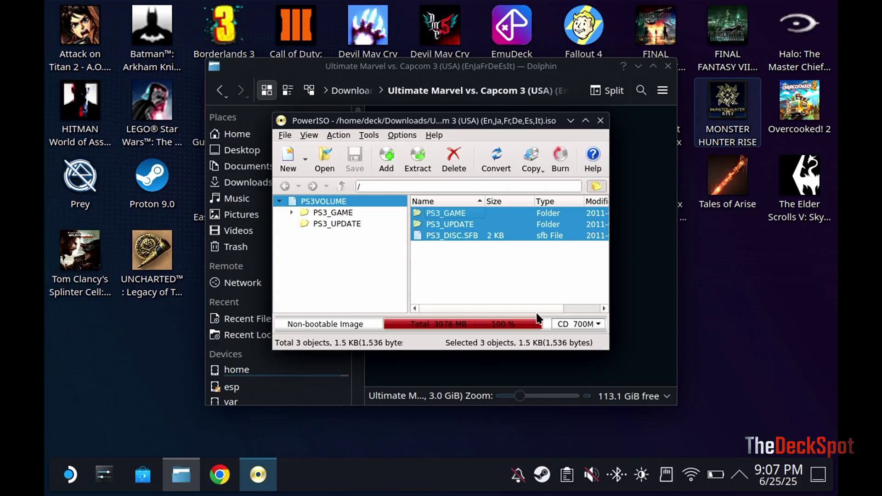
left_click(600, 120)
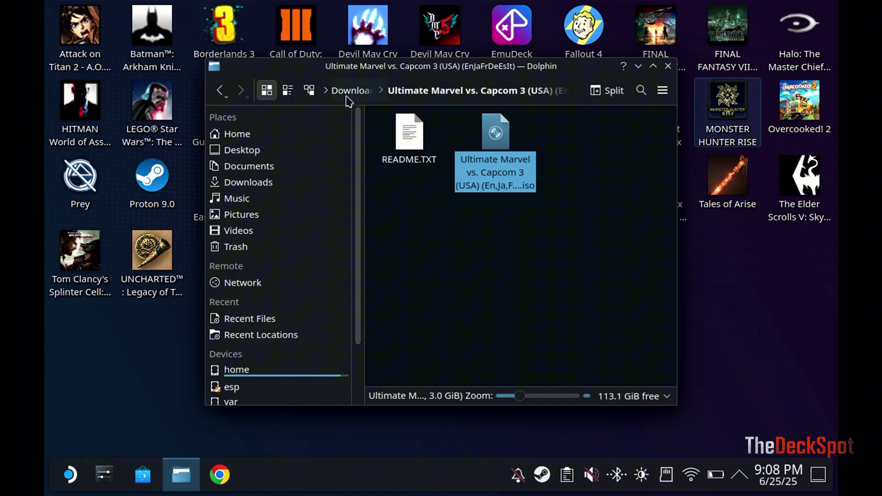
- Go up to the Downloads folder and copy the MVC3 folder
left_click(348, 95)
left_click(416, 142)
right_click(416, 142)
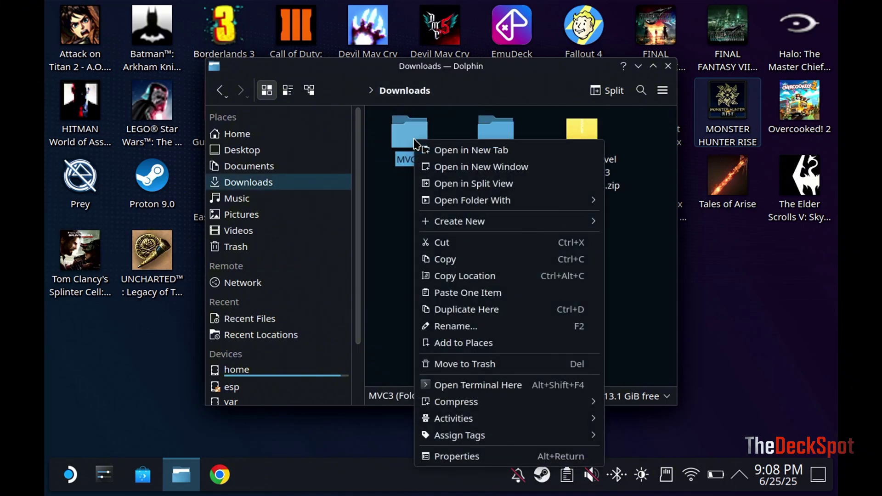
left_click(464, 264)
- Paste the copied MVC3 folder into Emulation/roms/ps3 on the removable device SN128
scroll(256, 388, "down", 3)
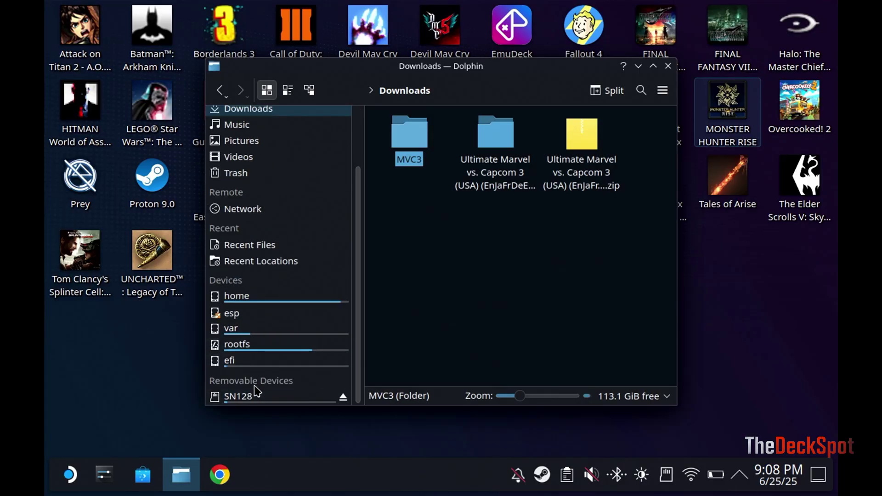
left_click(253, 395)
left_click(420, 152)
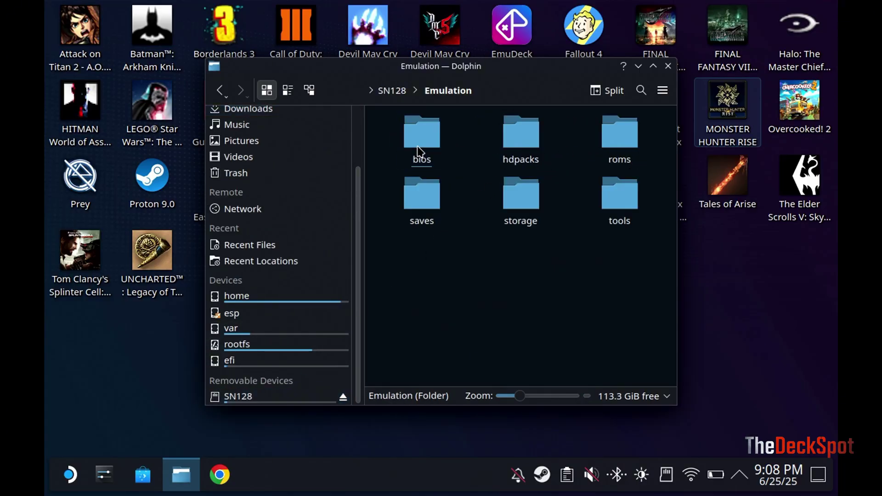
left_click(617, 154)
scroll(505, 257, "down", 15)
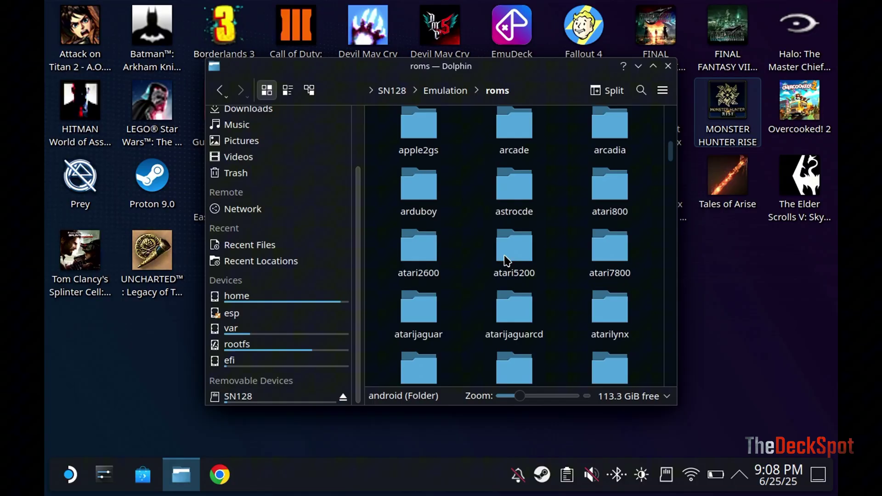
scroll(517, 268, "down", 15)
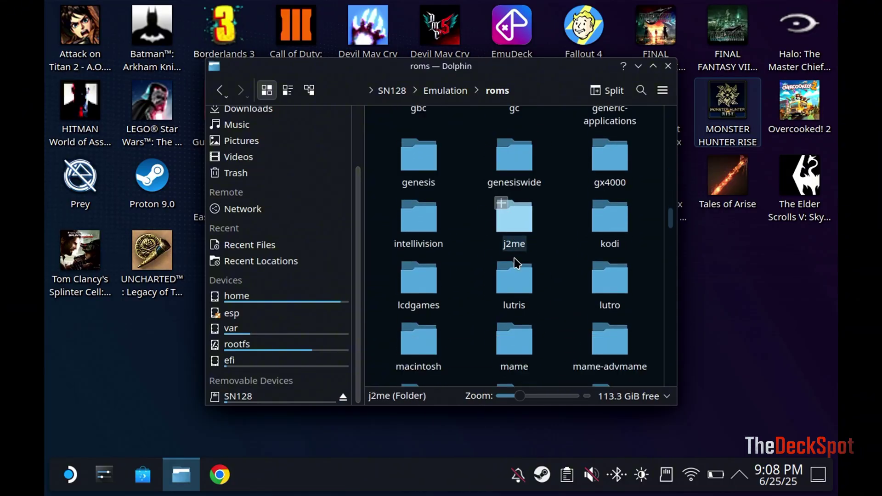
scroll(520, 275, "down", 10)
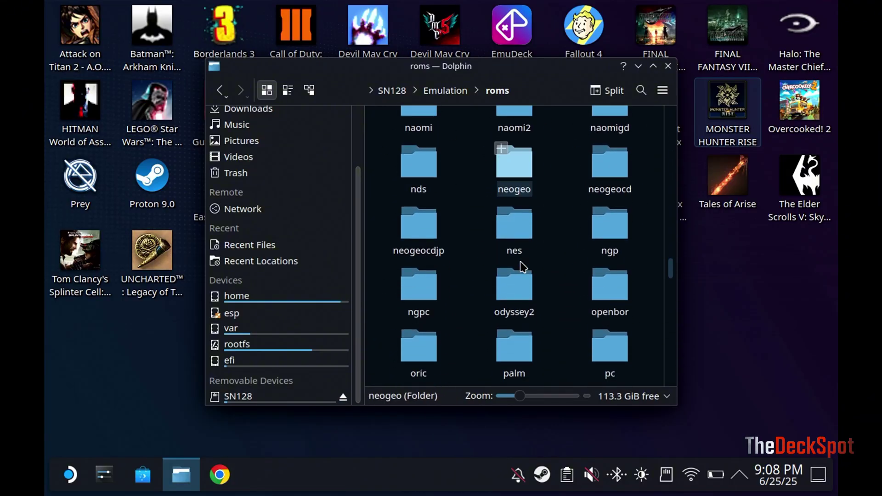
scroll(517, 286, "down", 3)
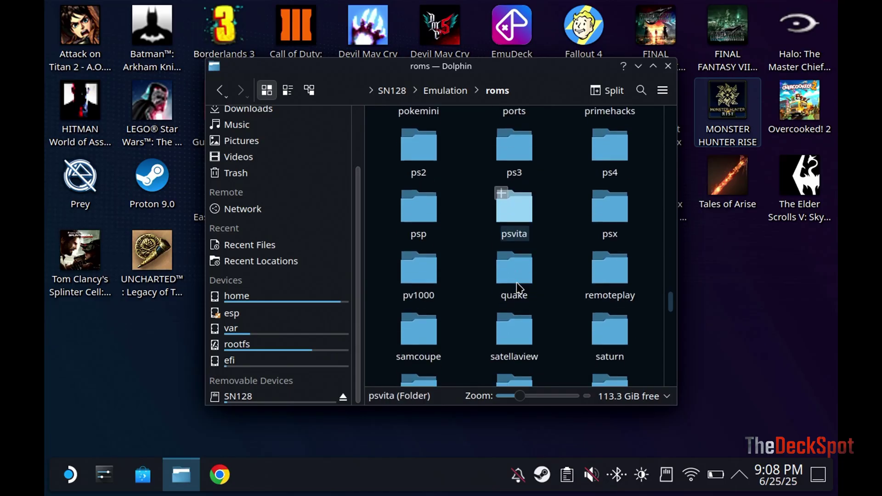
left_click(515, 143)
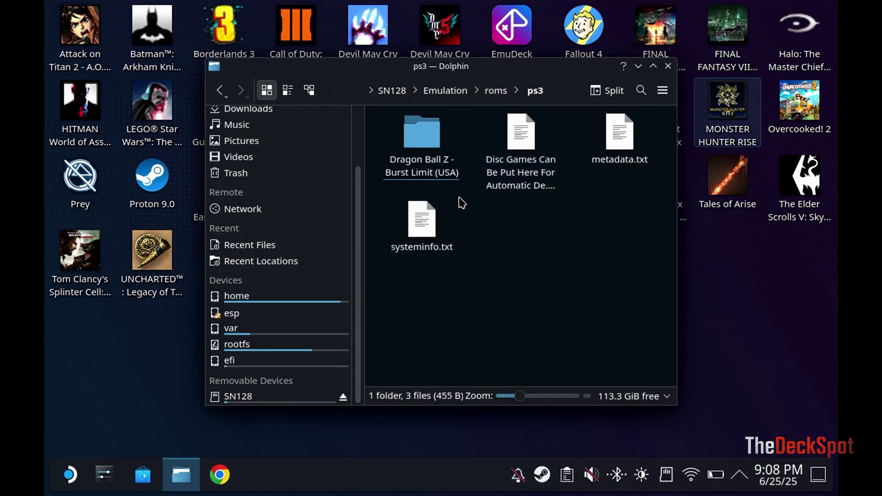
right_click(513, 279)
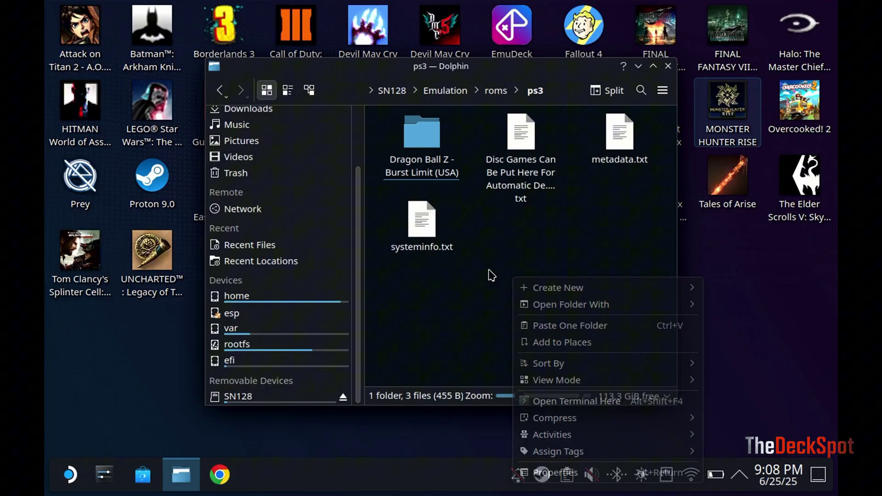
right_click(489, 272)
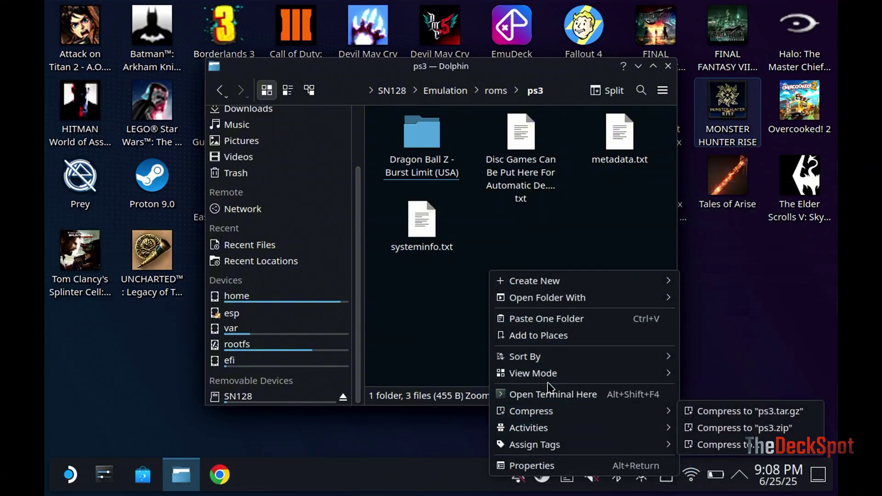
left_click(556, 319)
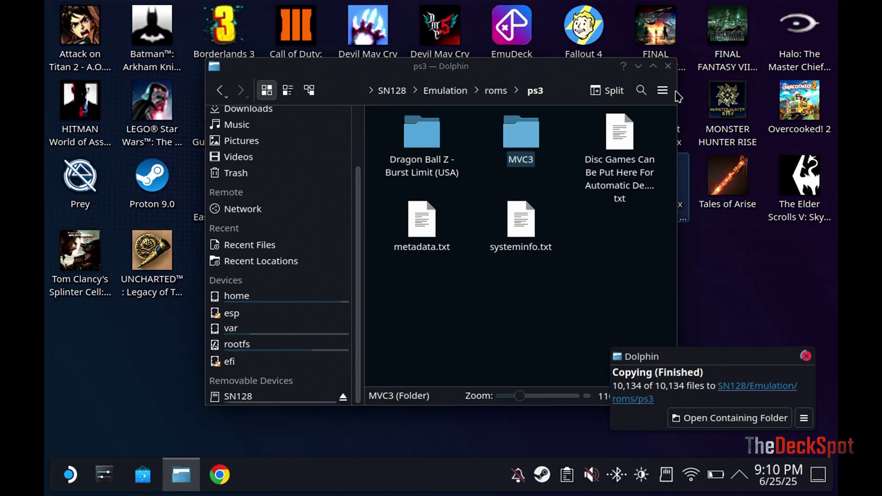
- Close the file manager and return to Gaming Mode
left_click(668, 66)
double_click(517, 186)
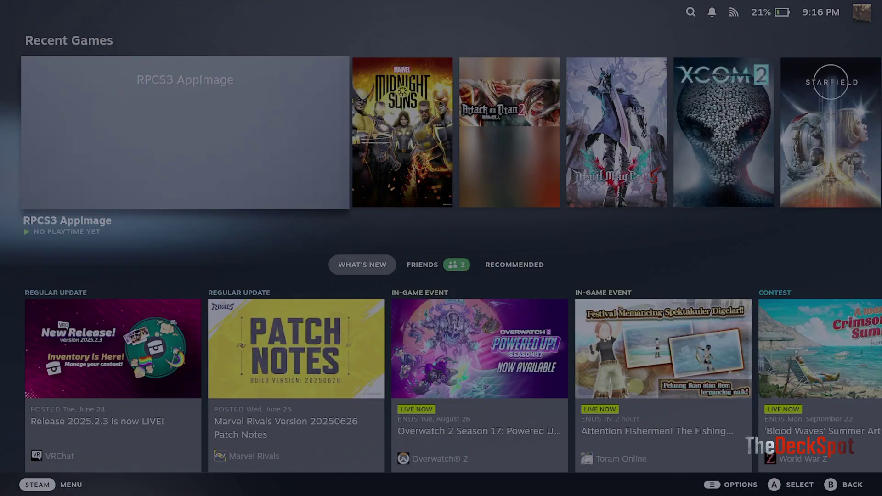
- Launch RPCS3 AppImage from the recent games in Gaming Mode
key("Right")
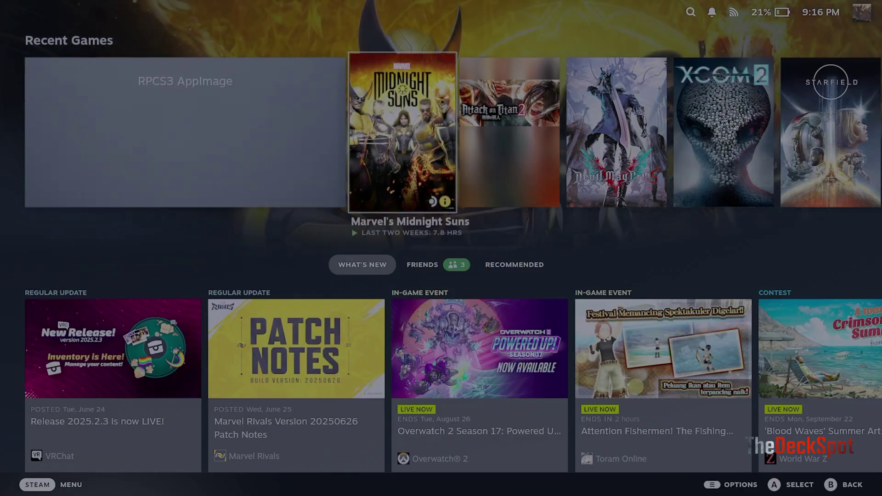
key("Left")
key("Return")
key("Return")
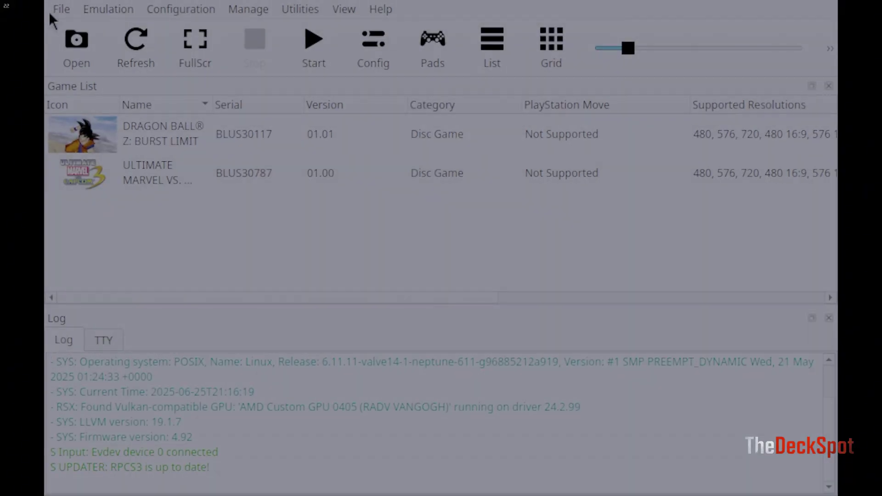
- Boot Ultimate Marvel vs. Capcom 3 from the RPCS3 game list
left_click(297, 173)
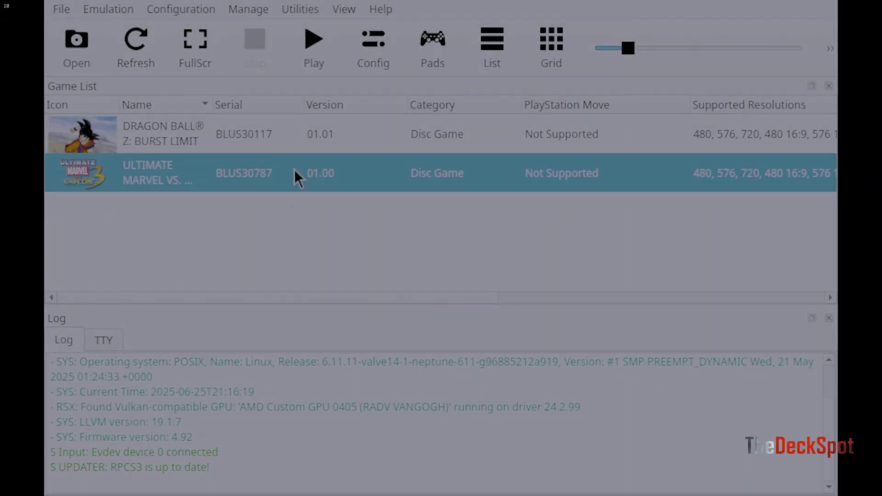
left_click(278, 133)
left_click(243, 184)
double_click(302, 178)
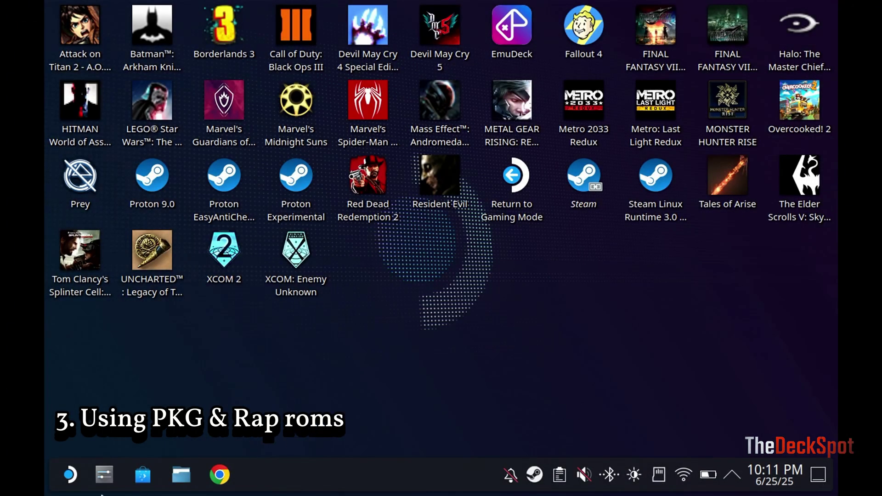
- Open the Downloads folder in the desktop file manager and locate the King of Fighters XIII .rap and .pkg files
left_click(174, 482)
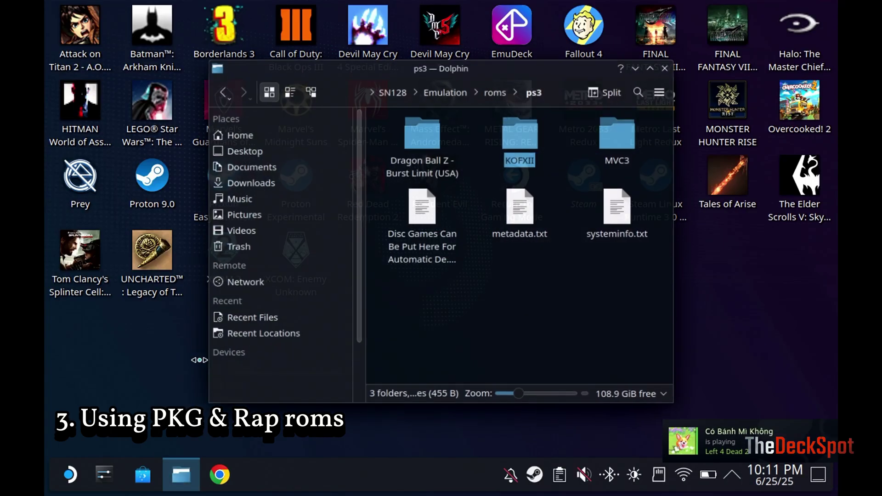
left_click(270, 184)
left_click(460, 222)
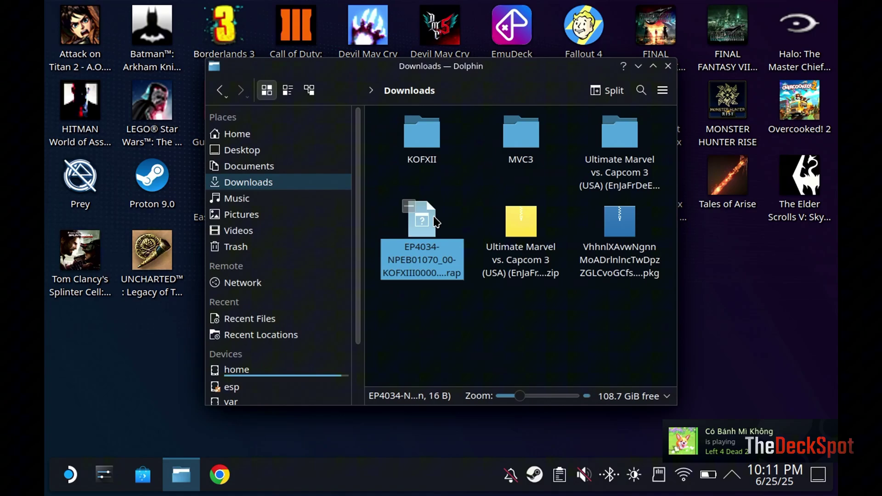
left_click(618, 221)
left_click(434, 239)
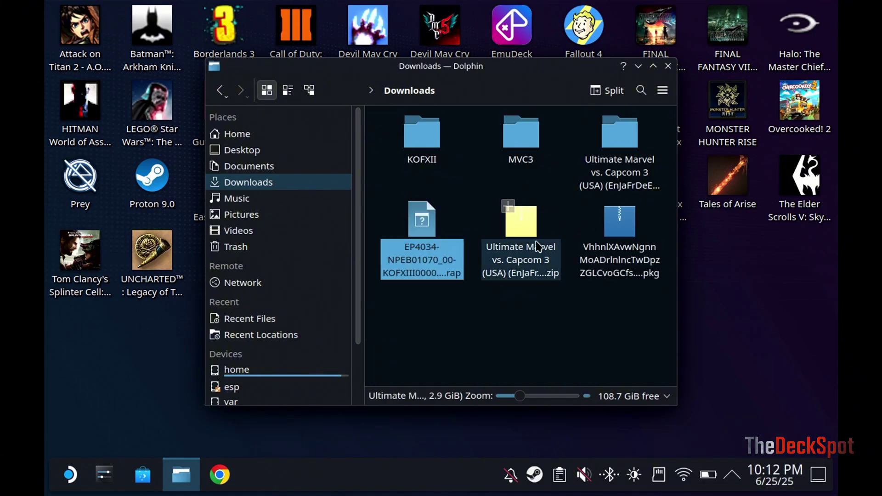
- Close the file manager and return to Gaming Mode
left_click(670, 67)
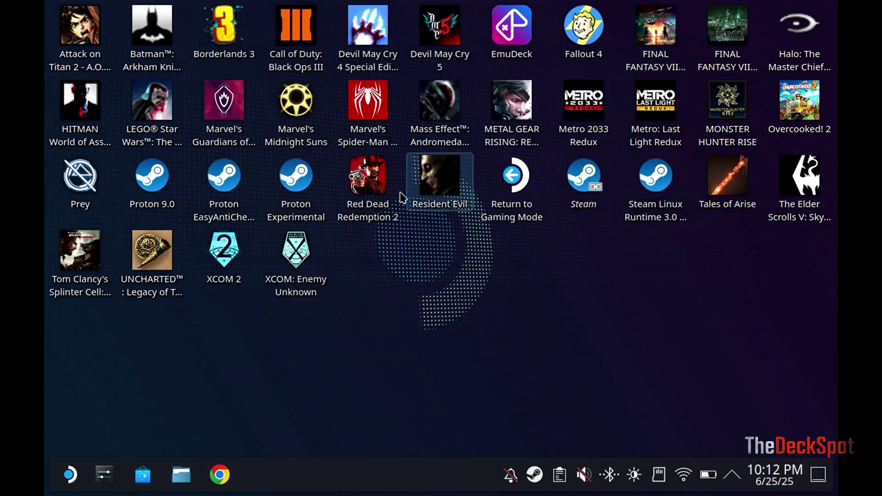
left_click(516, 200)
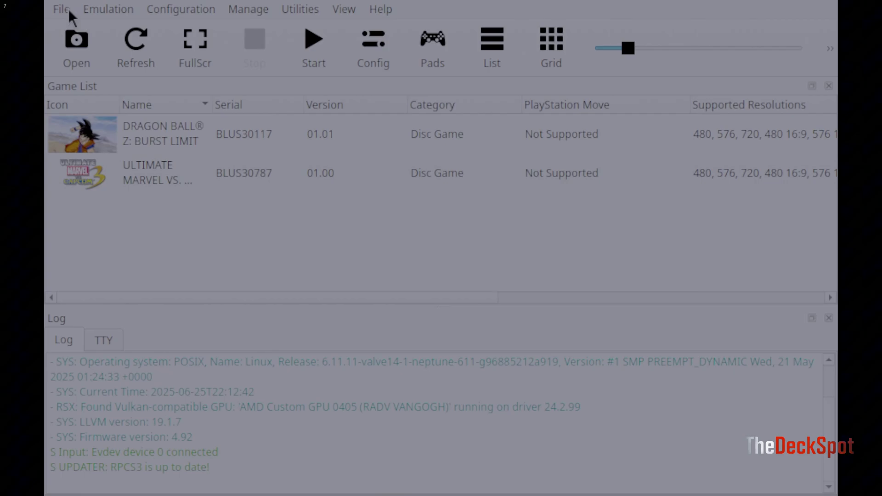
- Install The King of Fighters XIII .pkg package from /home/deck/Downloads in RPCS3, without adding shortcuts or precompiling caches
left_click(67, 8)
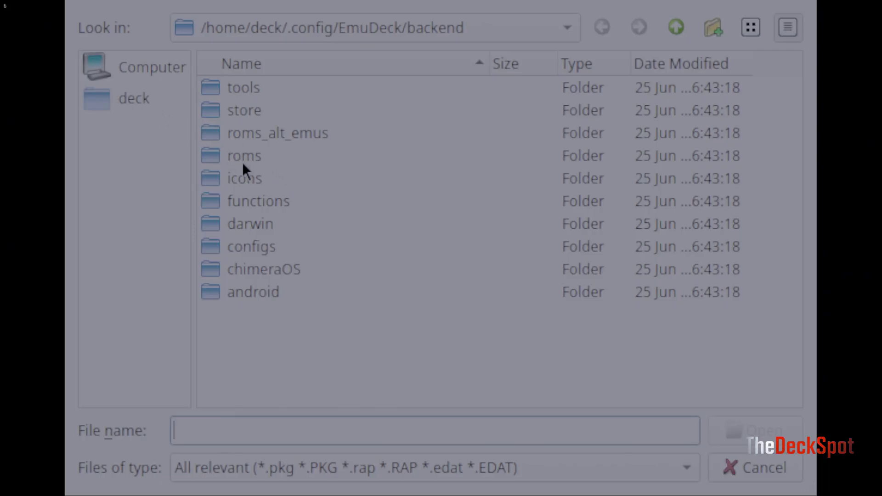
left_click(143, 100)
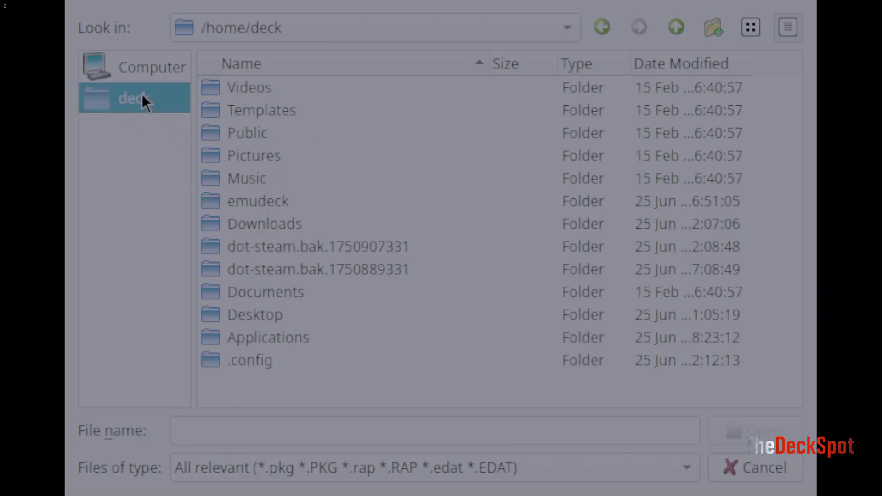
double_click(283, 228)
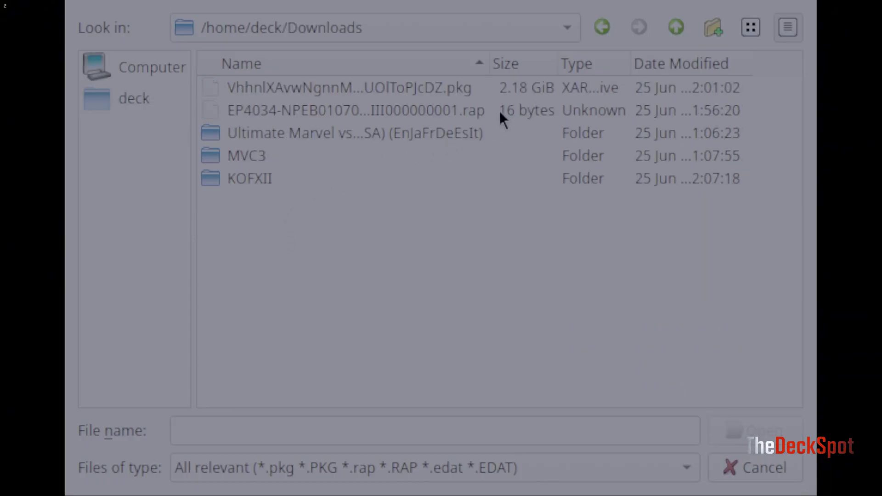
left_click(493, 92)
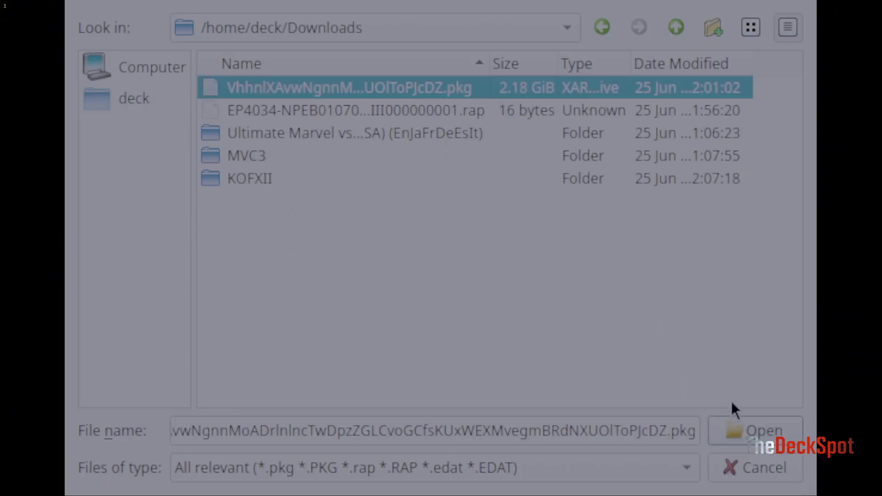
left_click(745, 427)
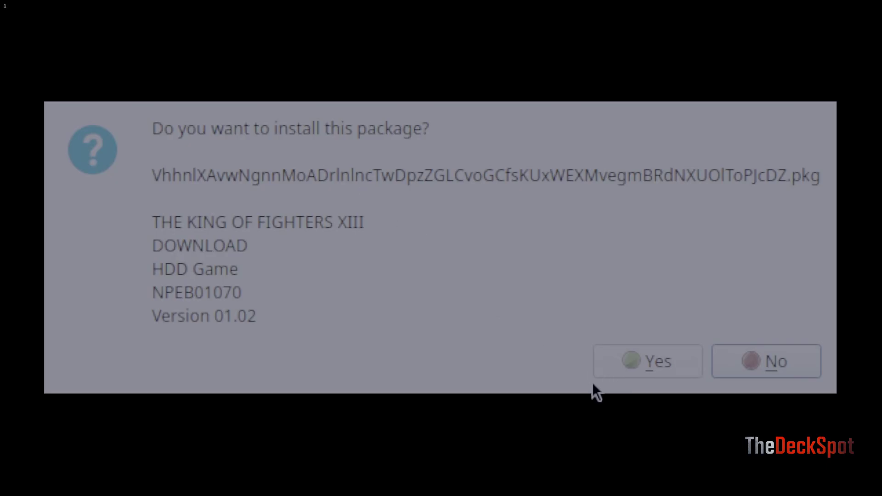
left_click(649, 363)
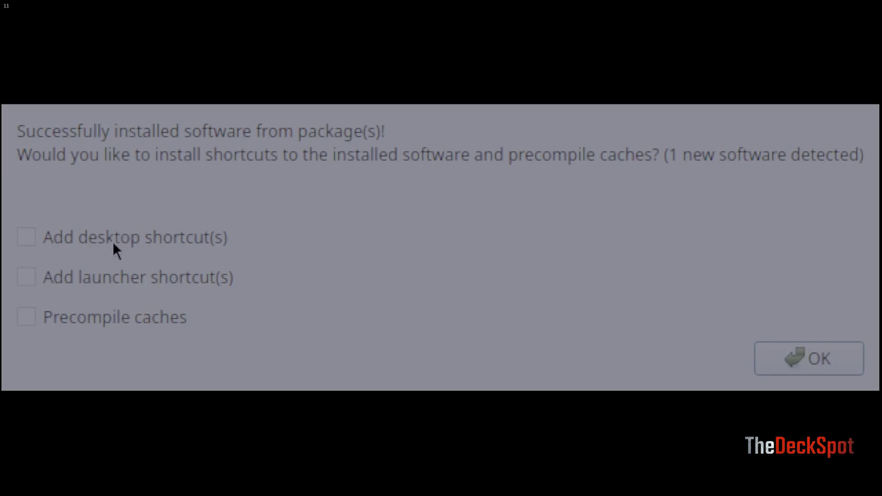
left_click(844, 369)
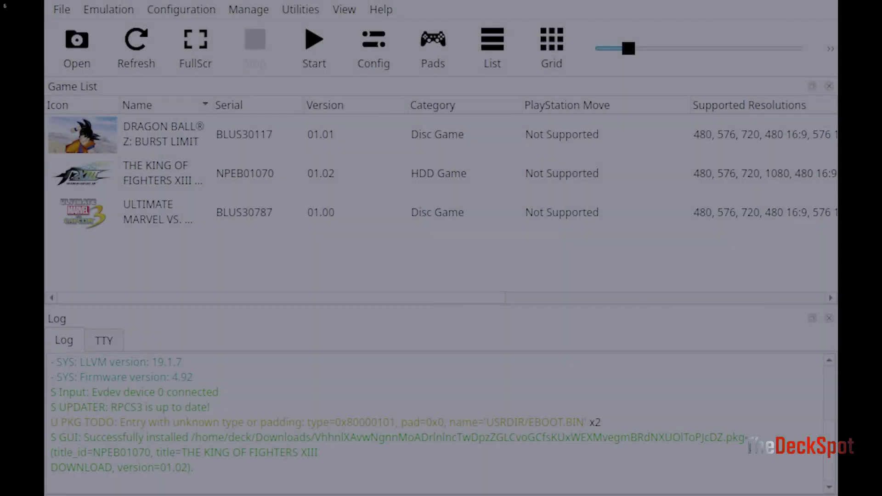
- Install EP4034-NPEB01070_00-KOFXIII000000001.rap from Downloads and boot The King of Fighters XIII from the game list
left_click(126, 171)
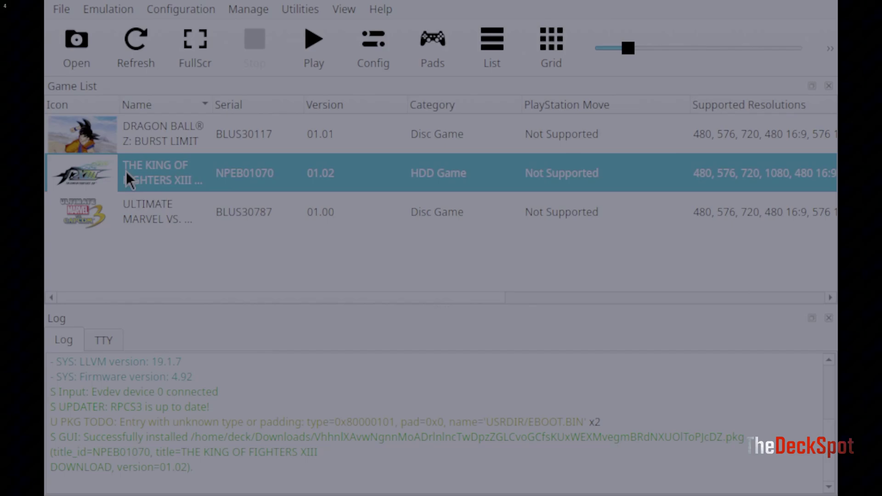
left_click(62, 7)
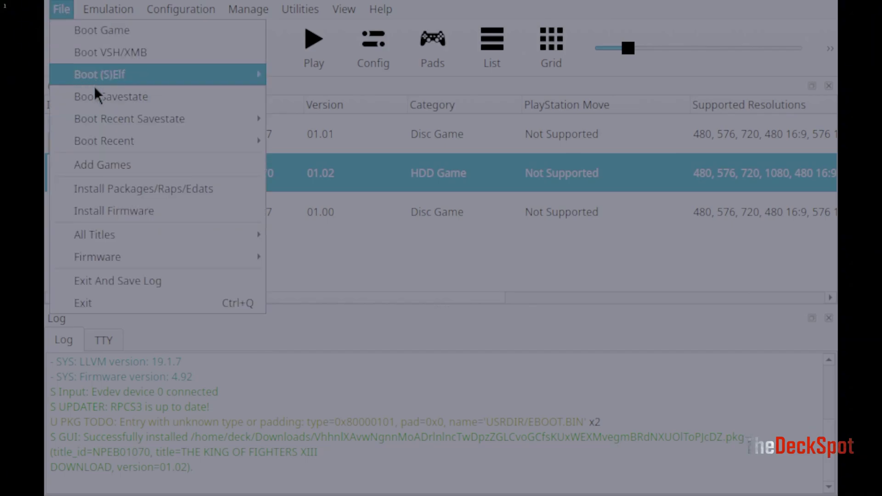
mouse_move(133, 150)
left_click(68, 7)
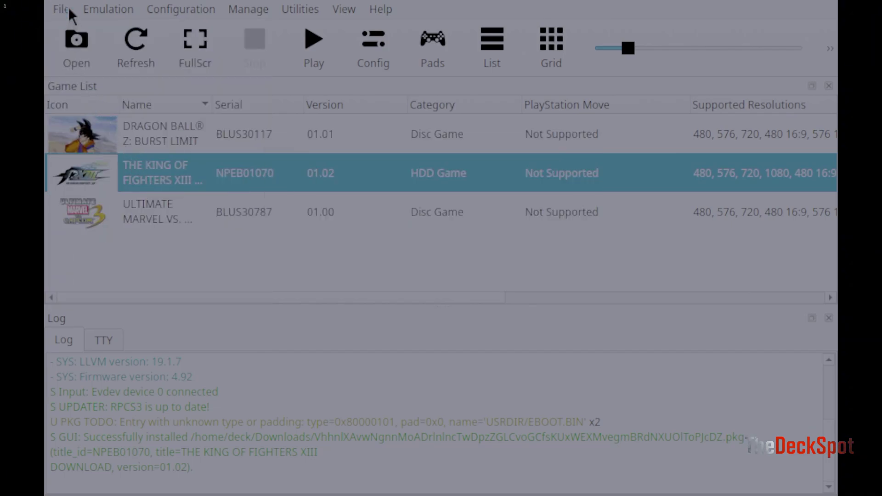
left_click(68, 7)
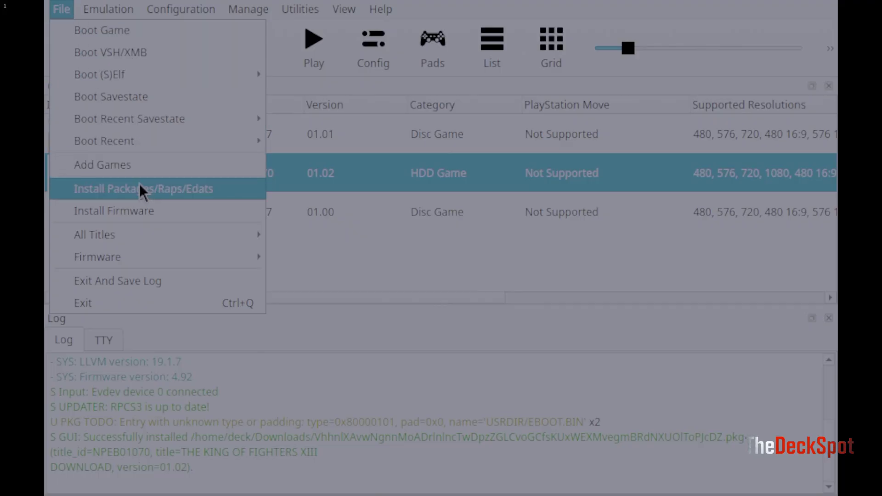
left_click(172, 193)
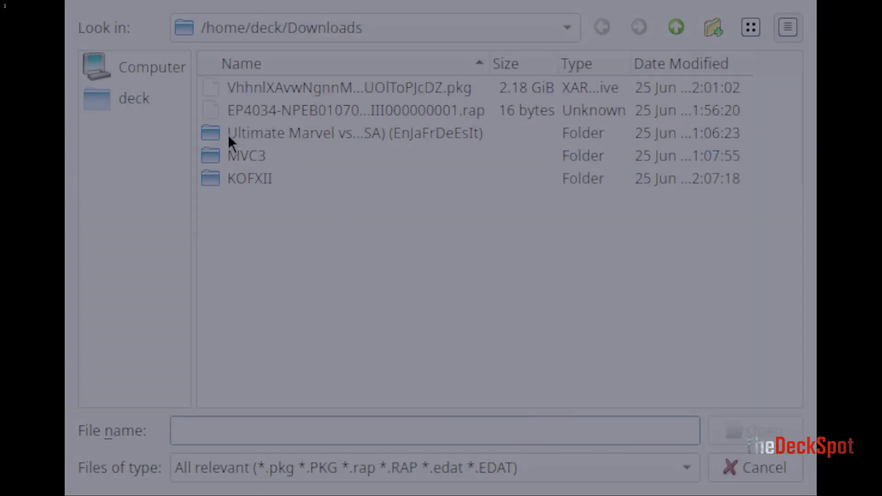
left_click(362, 109)
left_click(748, 439)
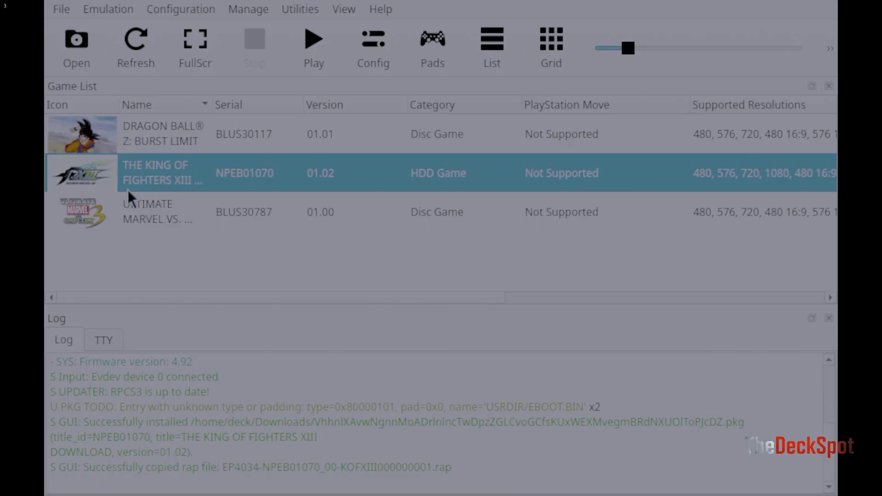
double_click(134, 174)
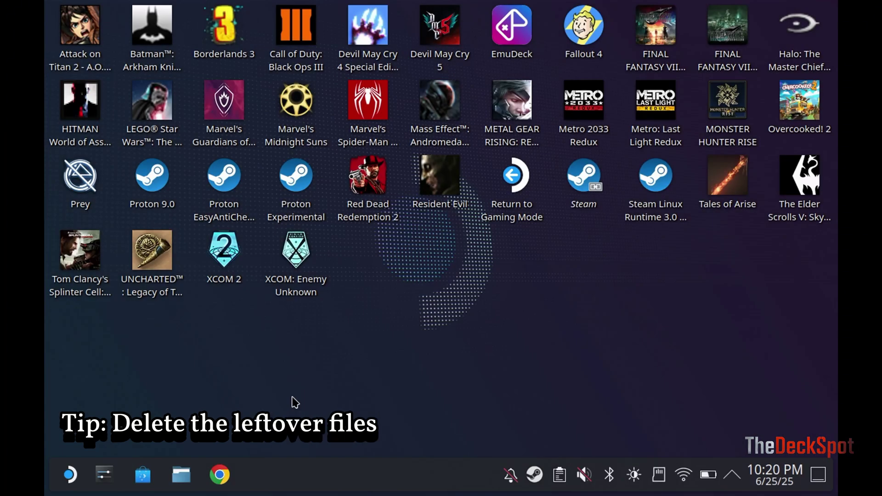
- In the desktop file manager's Downloads folder, move the King of Fighters XIII .pkg and .rap files to the trash
mouse_move(45, 1)
left_click(244, 388)
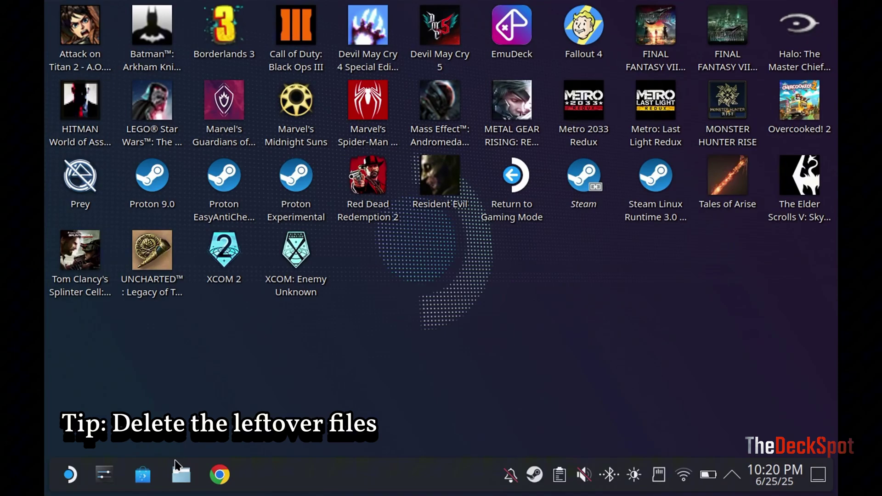
left_click(182, 478)
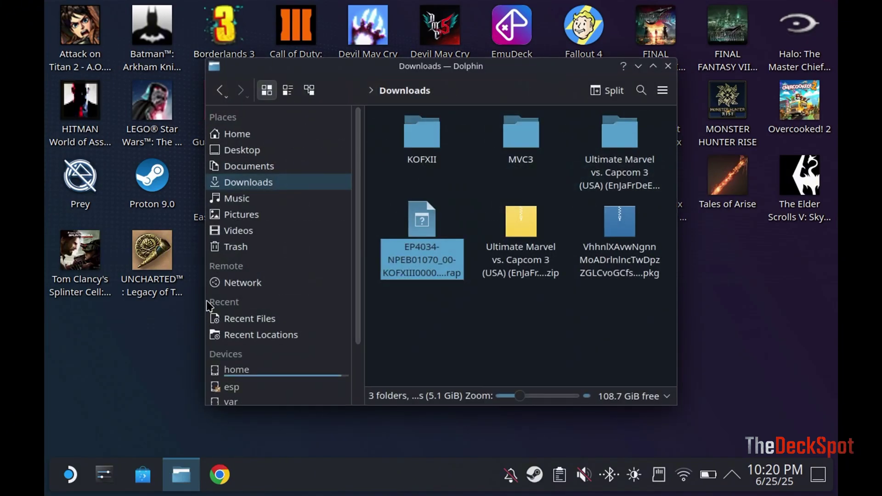
right_click(428, 262)
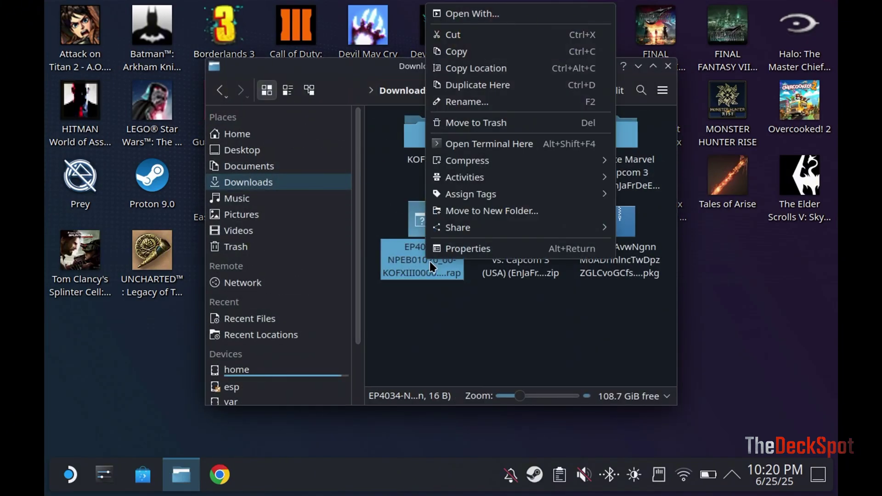
left_click(575, 302)
right_click(628, 260)
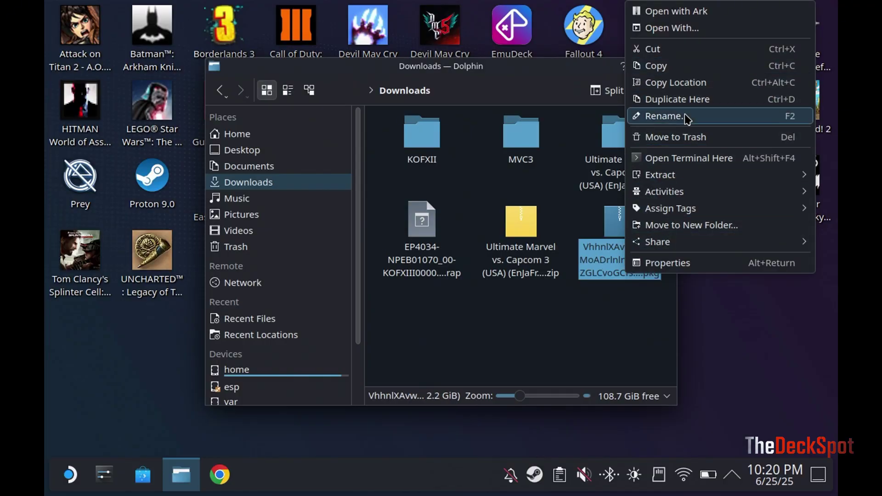
left_click(685, 138)
left_click(423, 251)
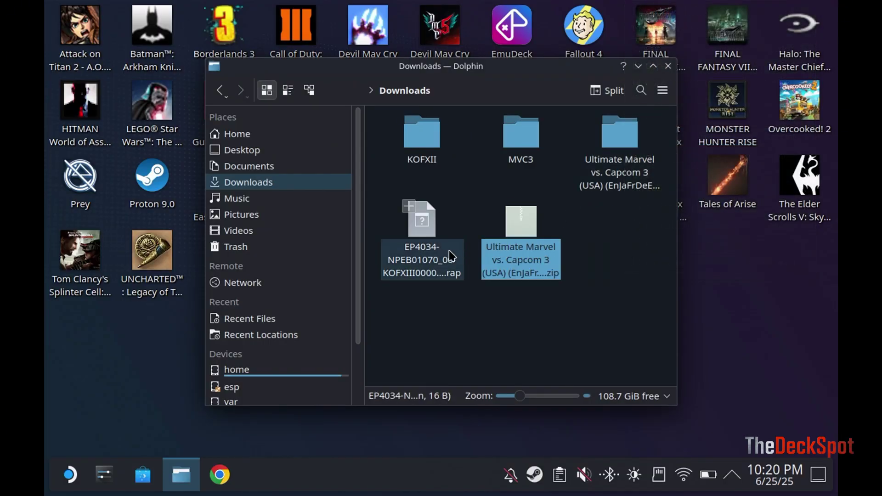
right_click(423, 255)
left_click(471, 120)
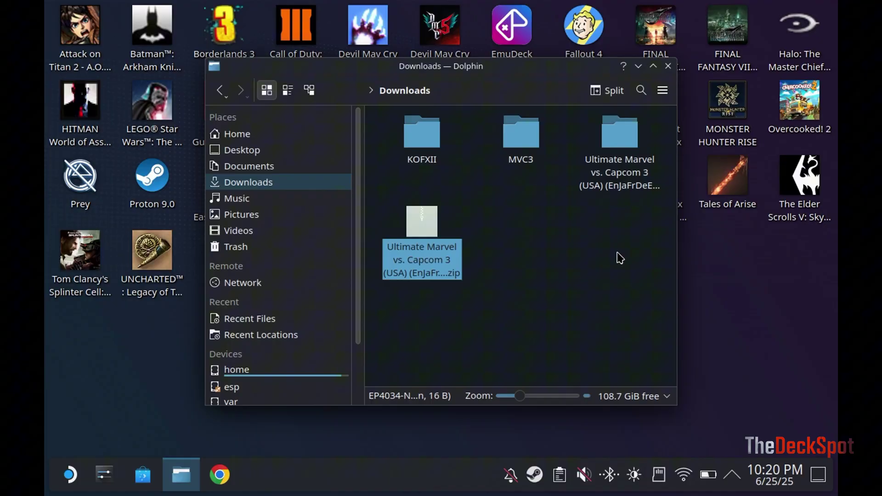
- Move the KOFXII, MVC3 and Ultimate Marvel vs. Capcom 3 folders and the leftover zip from Downloads to the trash
left_click_drag(650, 296, 403, 125)
right_click(425, 139)
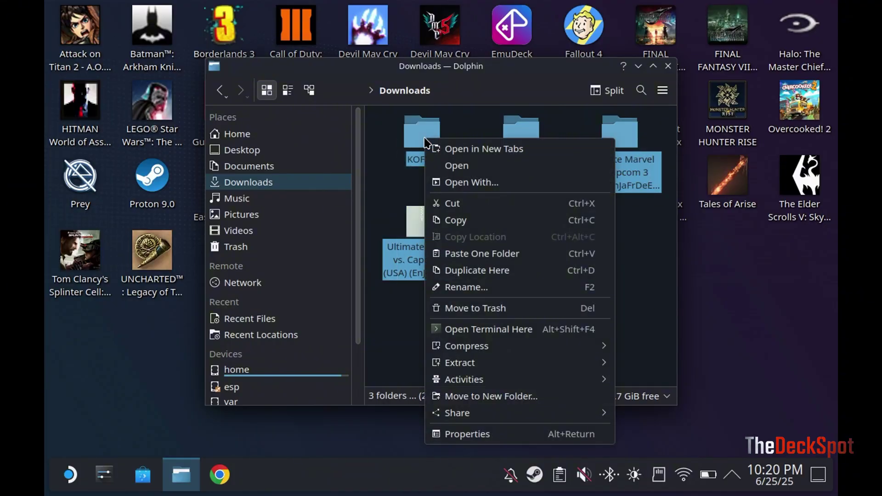
left_click(498, 309)
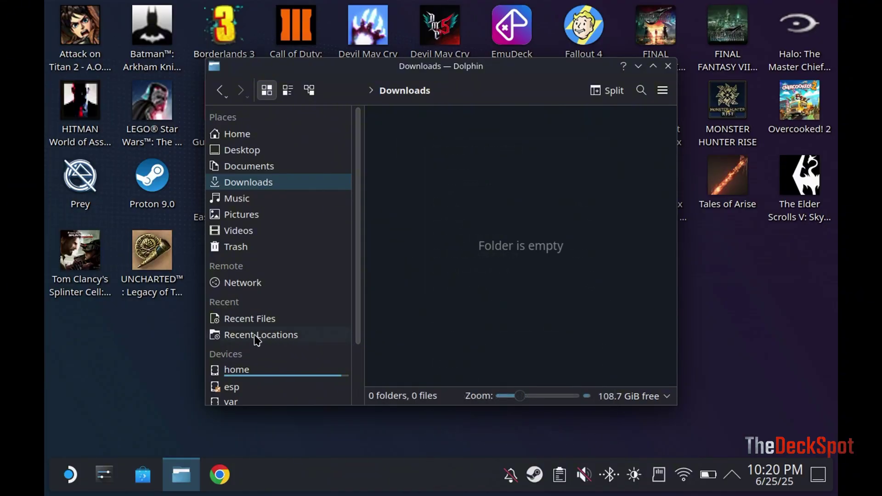
- Empty the trash permanently and close the file manager
left_click(241, 247)
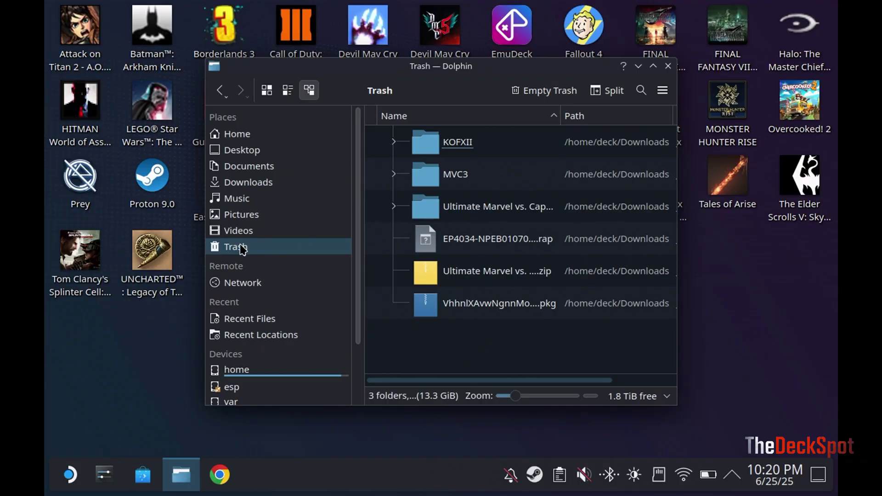
left_click(544, 91)
left_click(506, 258)
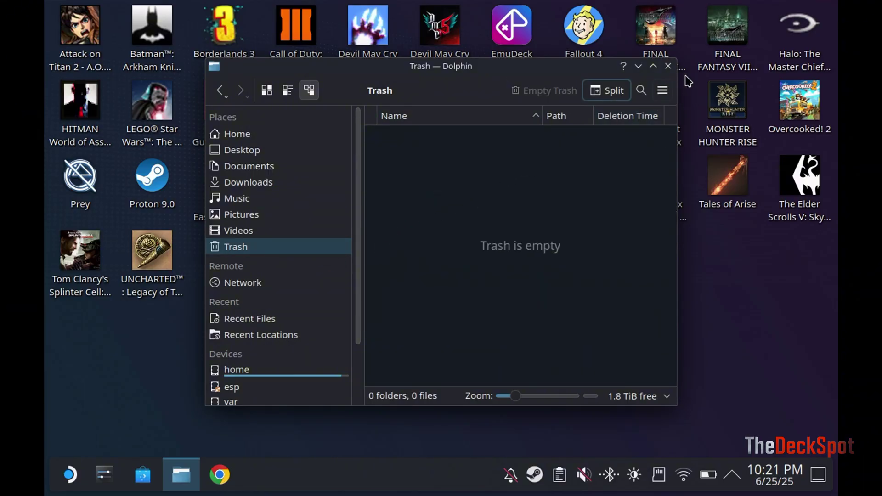
left_click(667, 67)
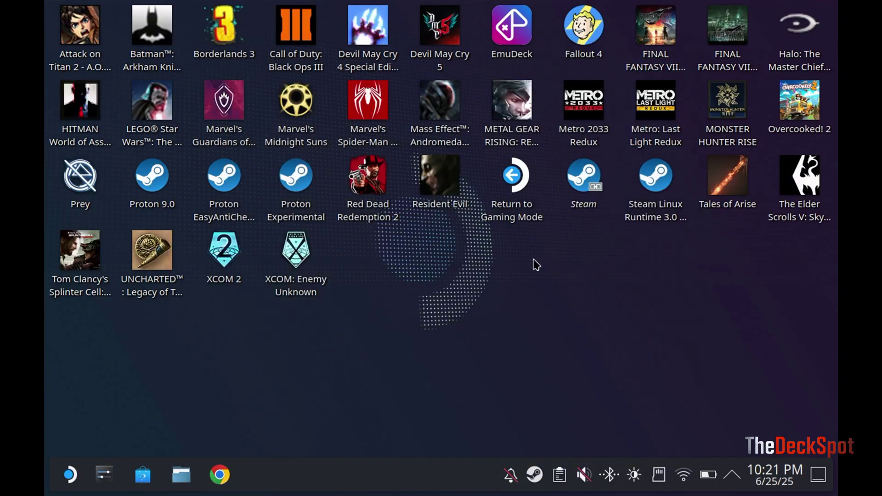